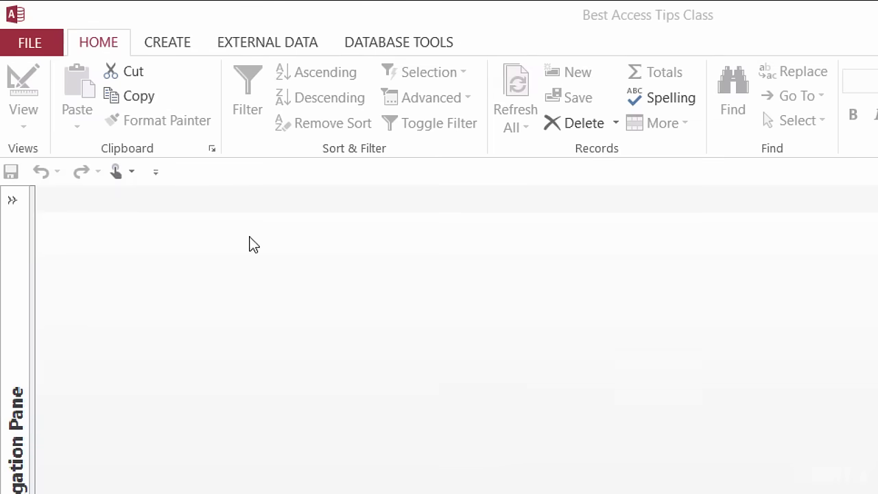
# Open the Quick Access Toolbar customization with All Commands listed
pyautogui.click(155, 171)
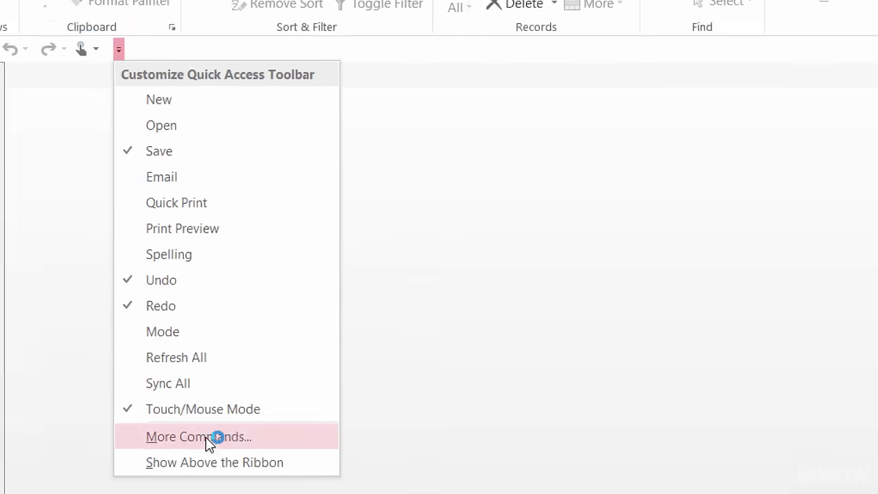
pyautogui.click(209, 443)
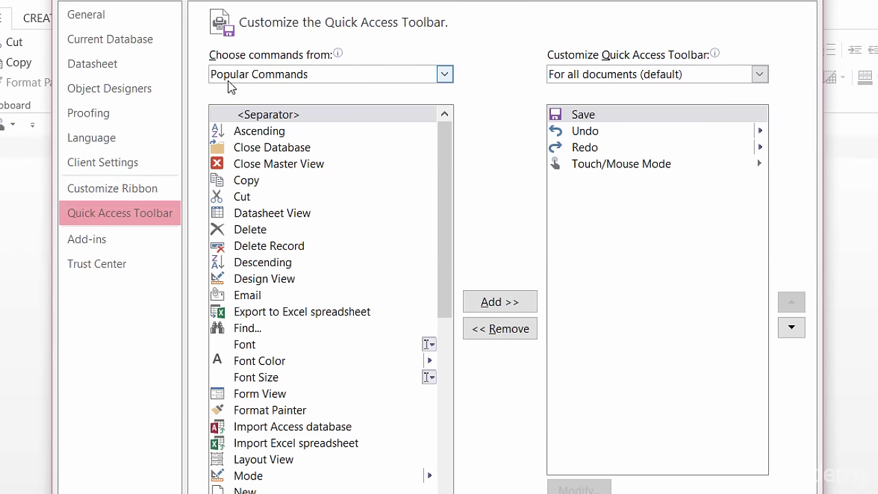
pyautogui.moveTo(336, 83)
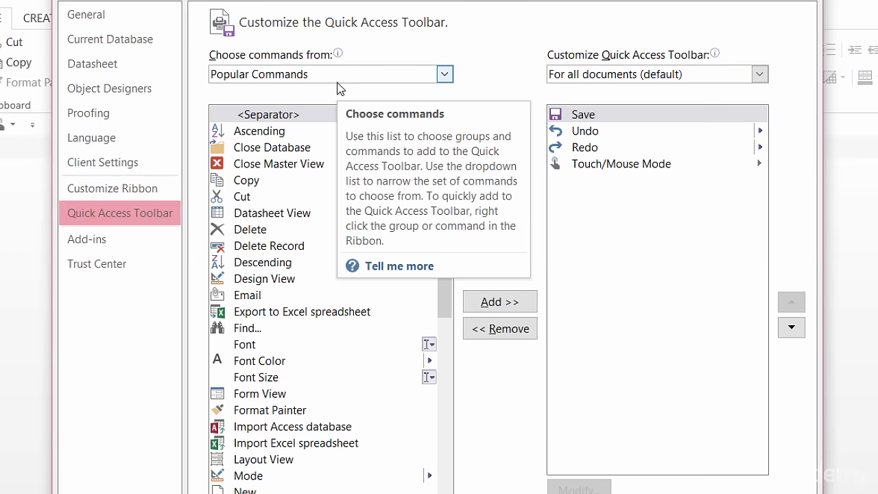
pyautogui.click(408, 75)
pyautogui.click(371, 130)
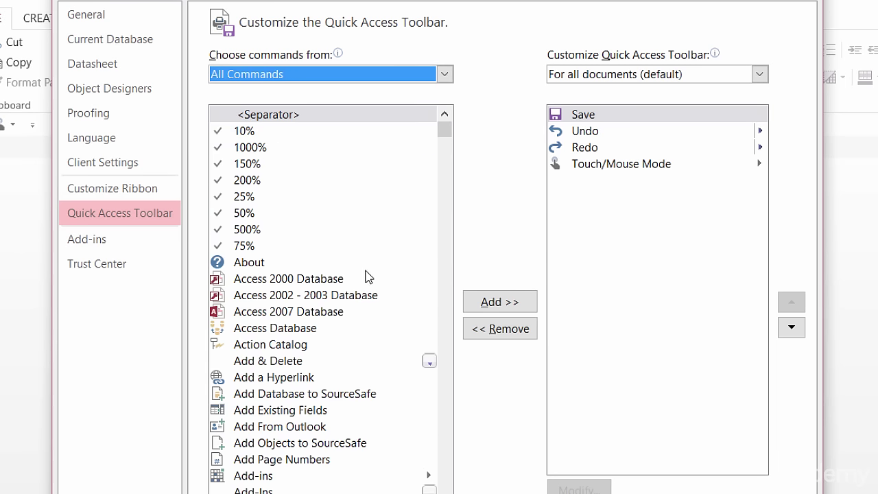
# Add Switchboard Manager to the Quick Access Toolbar and confirm the Options dialog
pyautogui.click(334, 280)
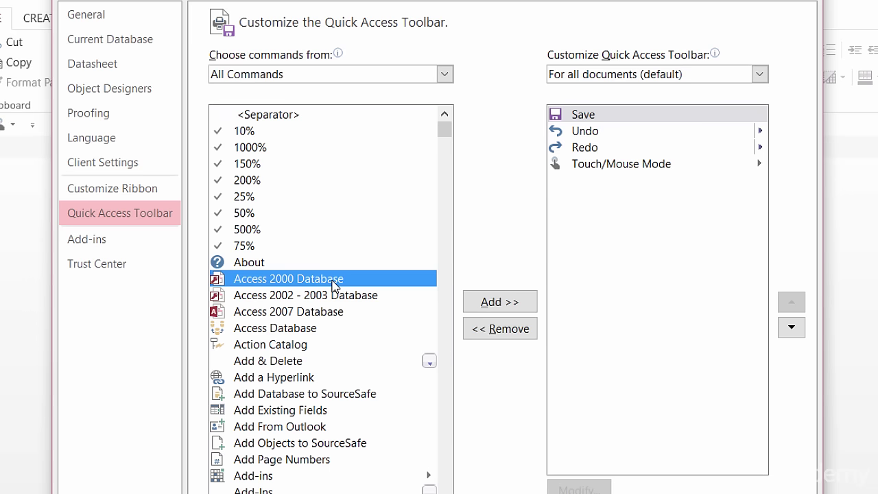
pyautogui.scroll(-20, 334, 286)
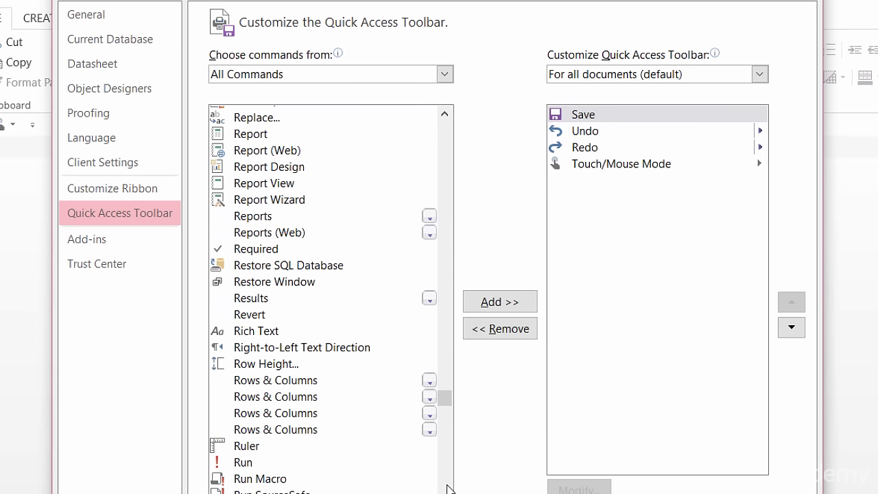
pyautogui.press('s')
pyautogui.scroll(-8, 447, 488)
pyautogui.scroll(-10, 448, 487)
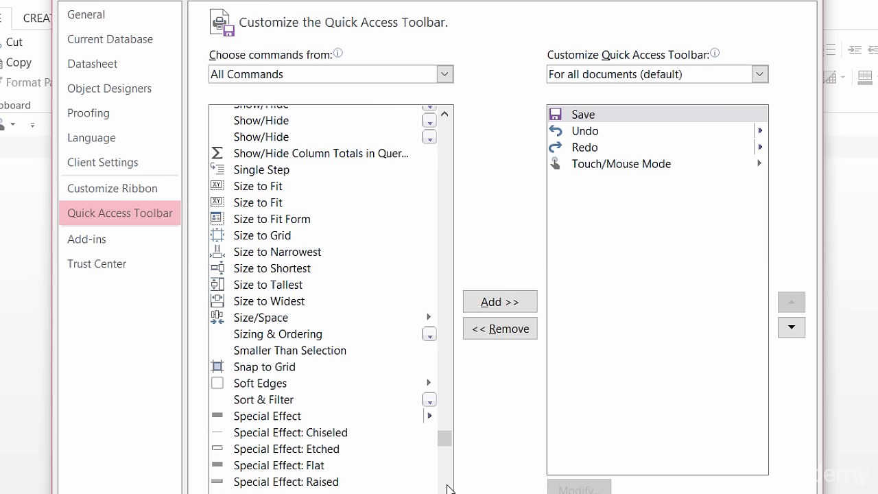
pyautogui.scroll(-8, 448, 488)
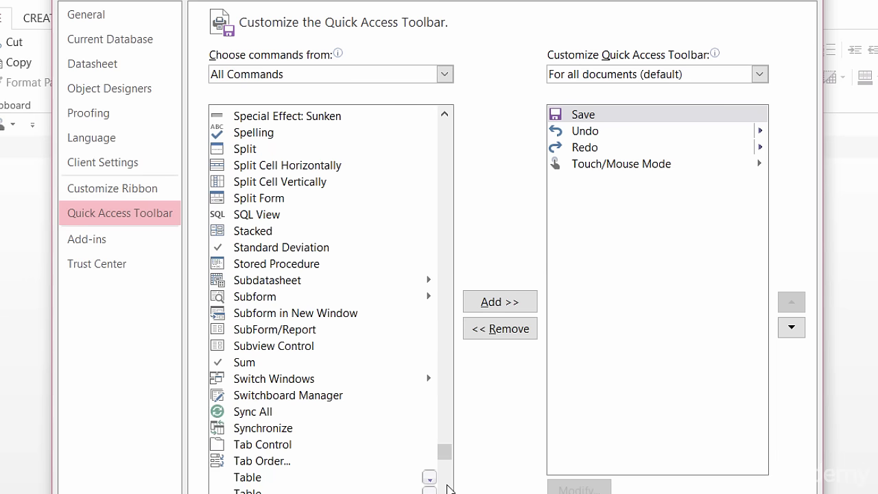
pyautogui.click(345, 399)
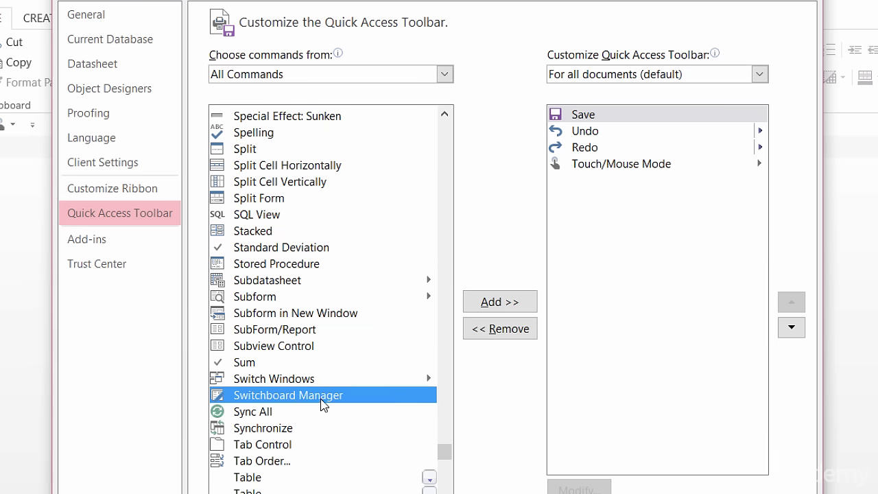
pyautogui.click(483, 302)
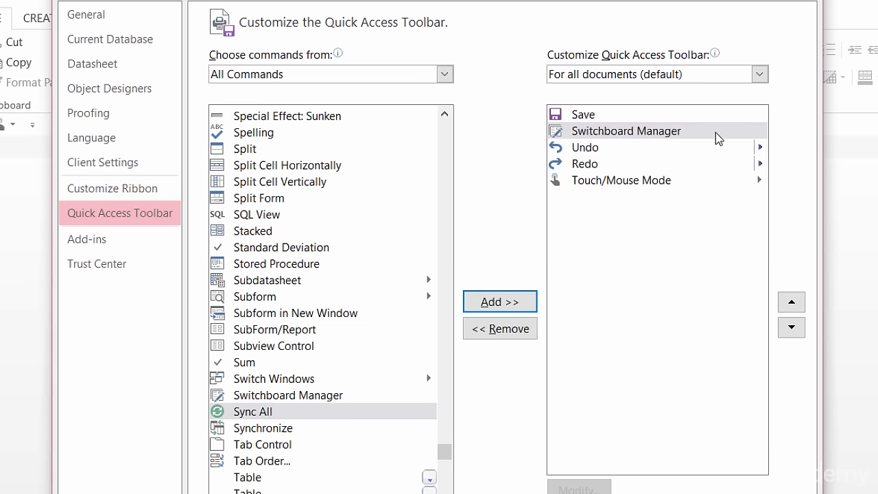
pyautogui.press('Return')
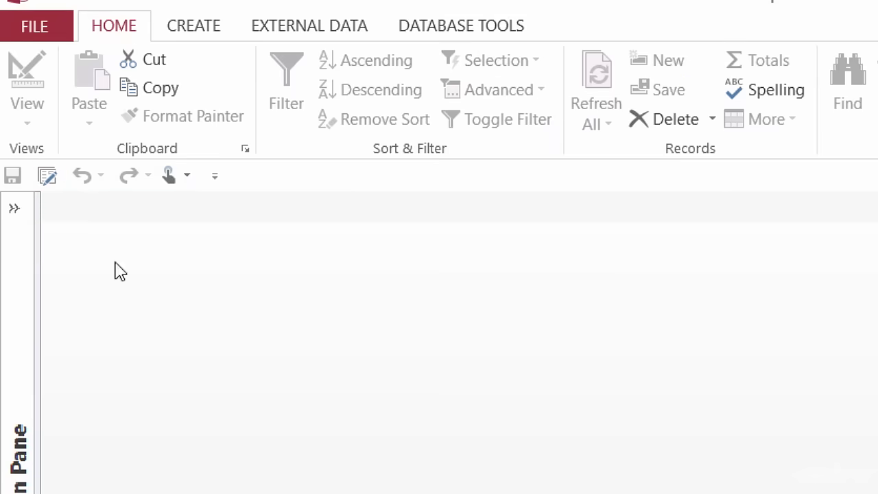
# Launch Switchboard Manager from the toolbar and agree to create a new switchboard
pyautogui.click(46, 176)
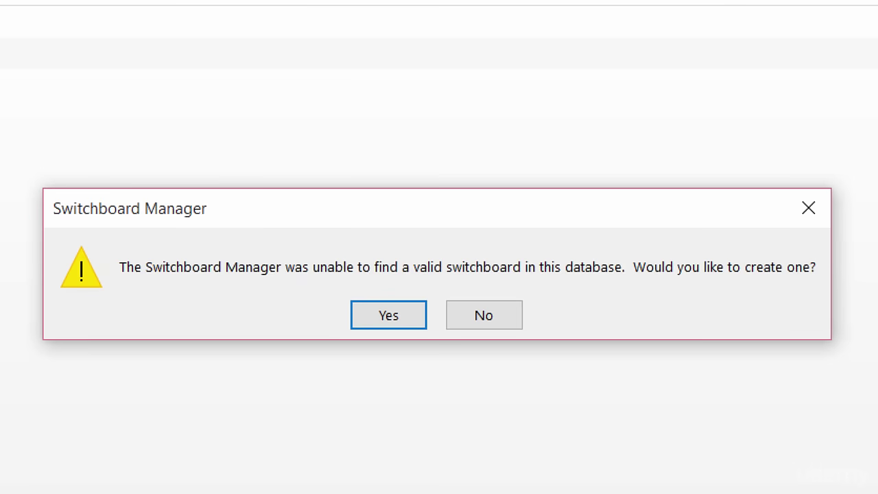
pyautogui.click(396, 314)
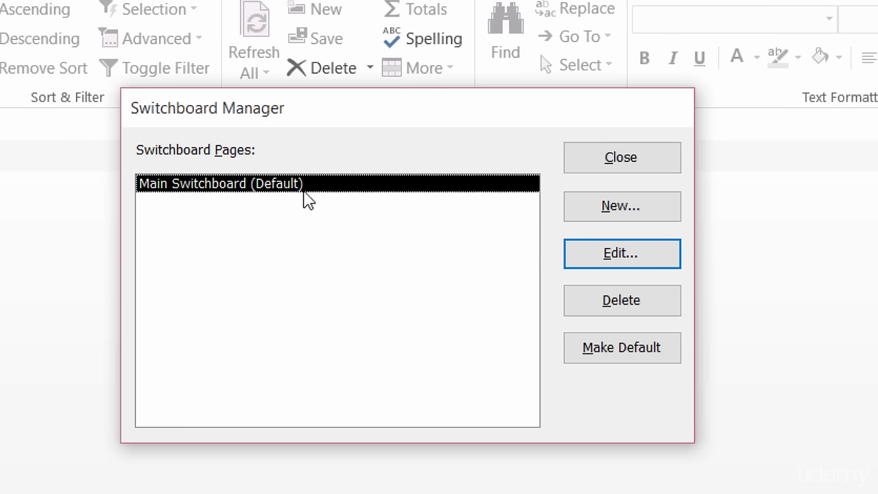
# Add an 'Enter New Customer' item opening the Customer Details form in Add mode
pyautogui.click(607, 265)
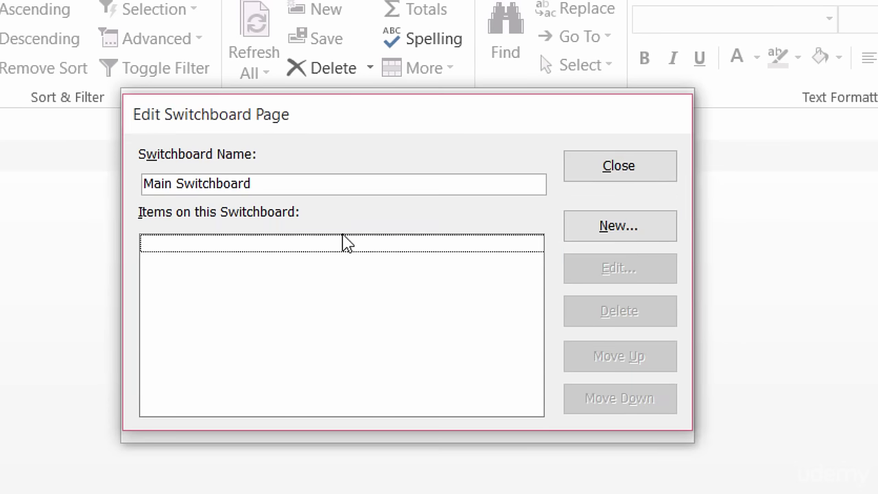
pyautogui.click(596, 230)
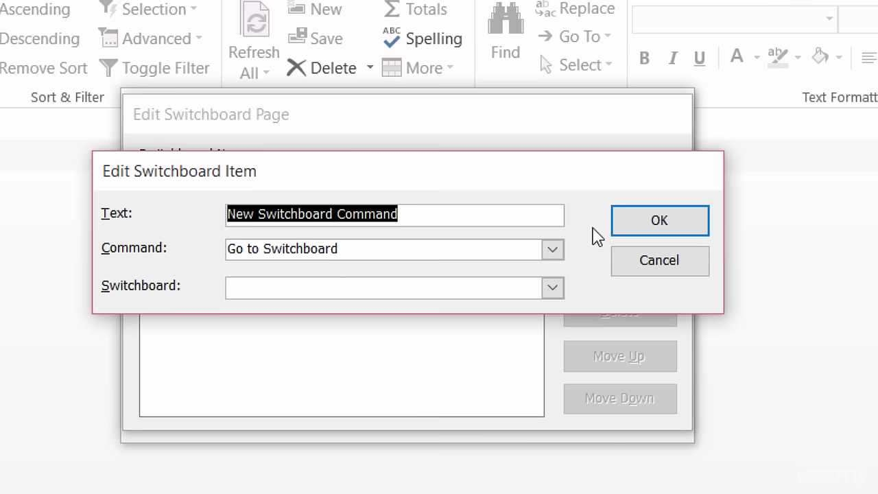
pyautogui.press('BackSpace')
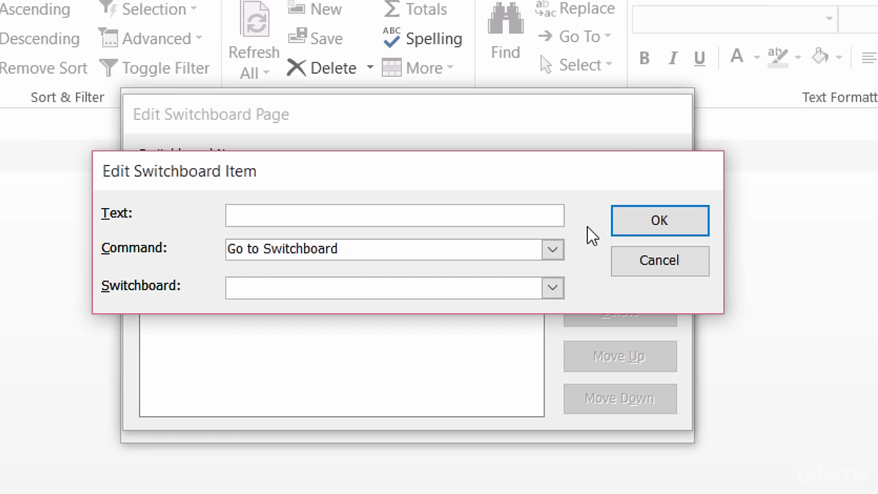
pyautogui.write('Enter New ')
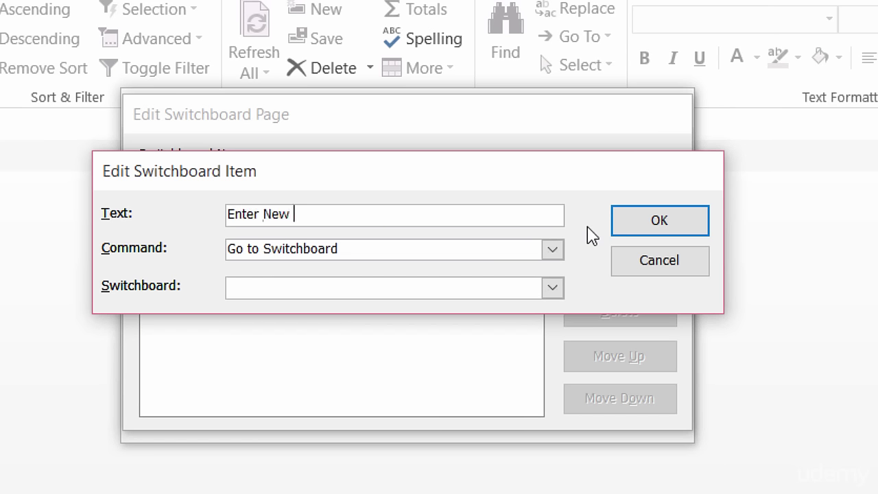
pyautogui.write('Customer')
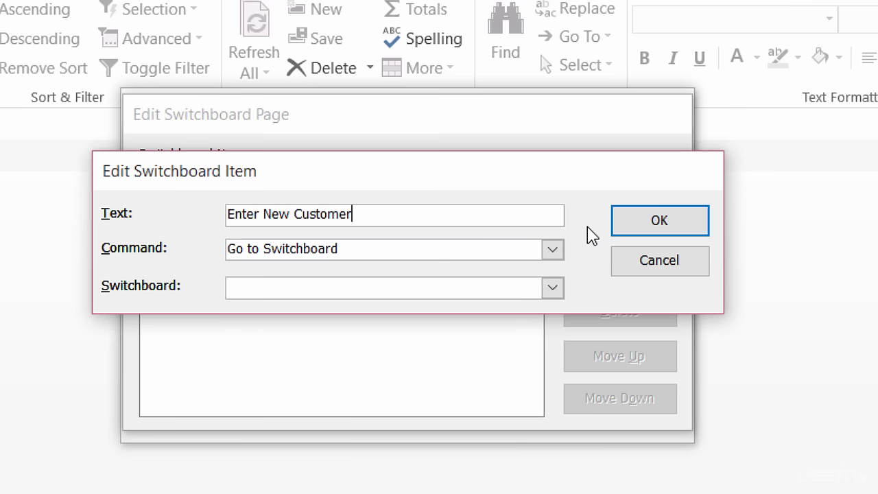
pyautogui.click(553, 249)
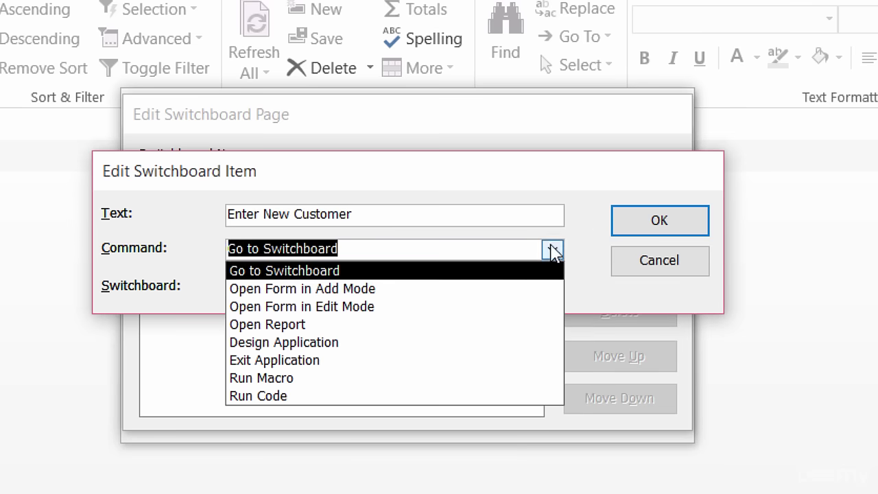
pyautogui.click(500, 289)
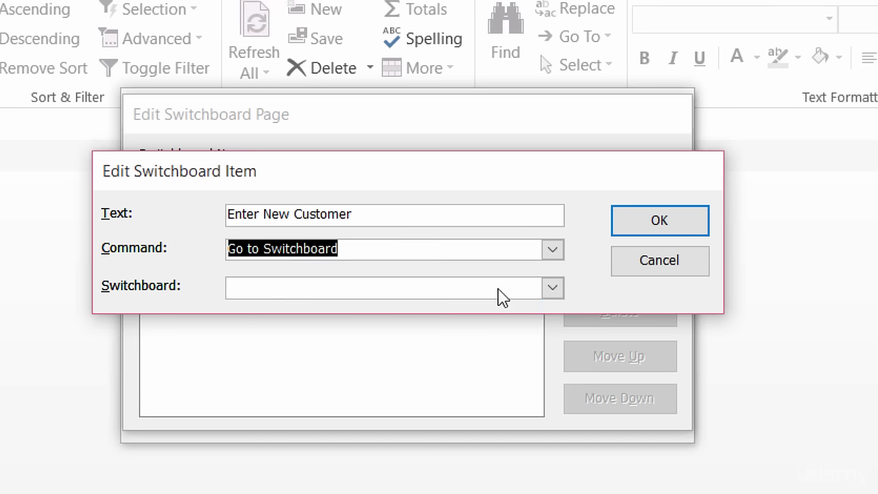
pyautogui.click(552, 288)
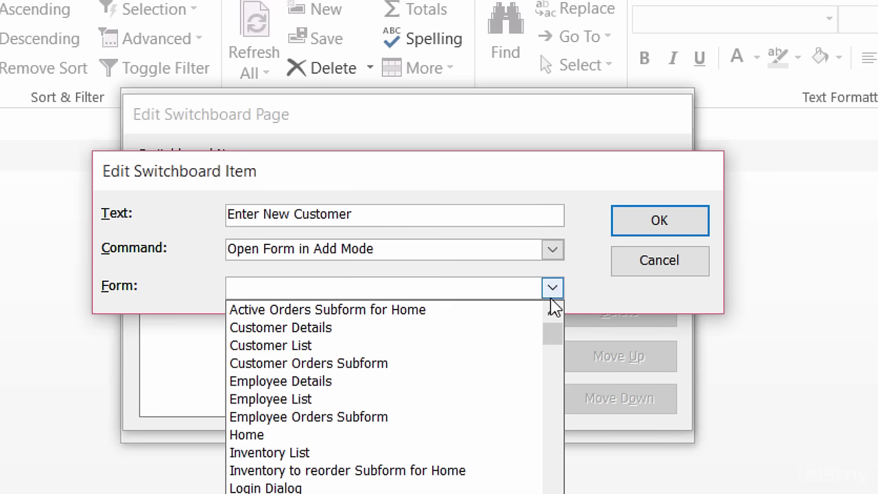
pyautogui.click(496, 338)
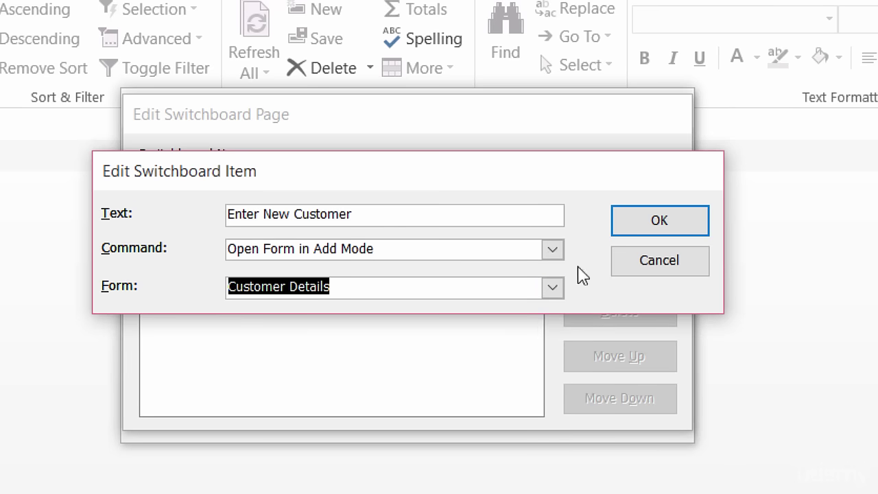
pyautogui.click(636, 221)
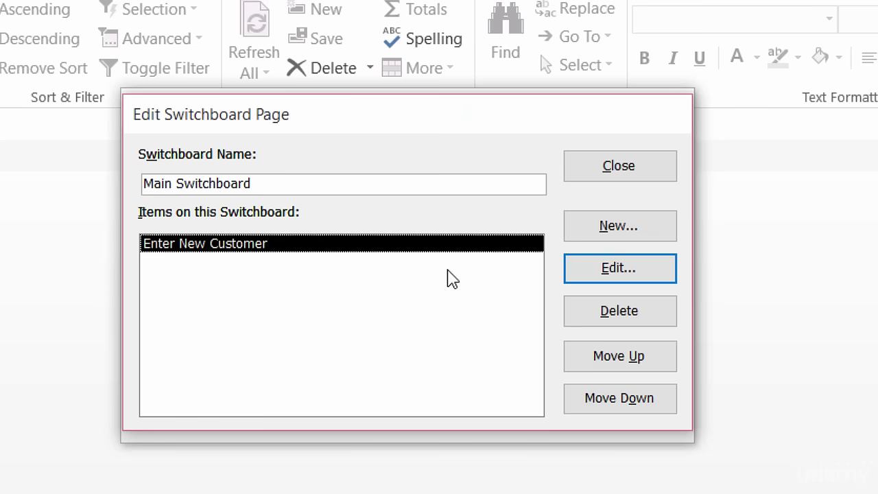
# Add an 'Orders' item that opens the Order Details form in Edit mode
pyautogui.click(588, 241)
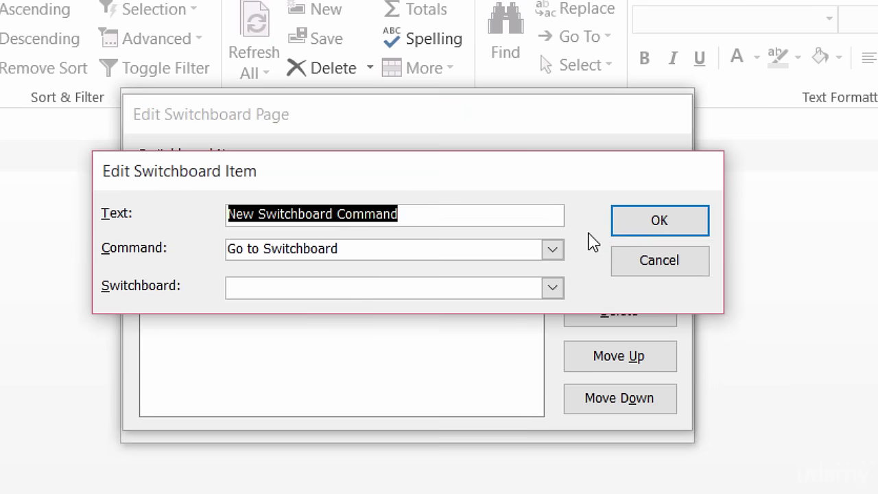
pyautogui.write('Orders')
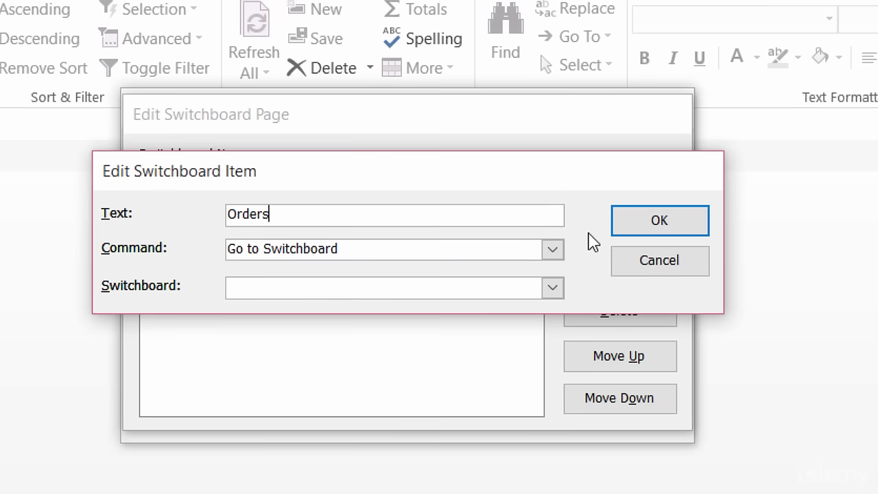
pyautogui.click(553, 249)
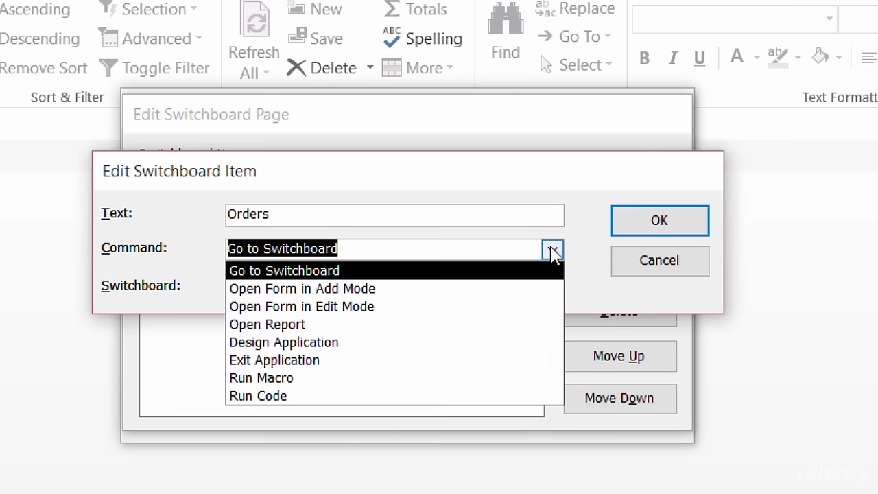
pyautogui.click(525, 306)
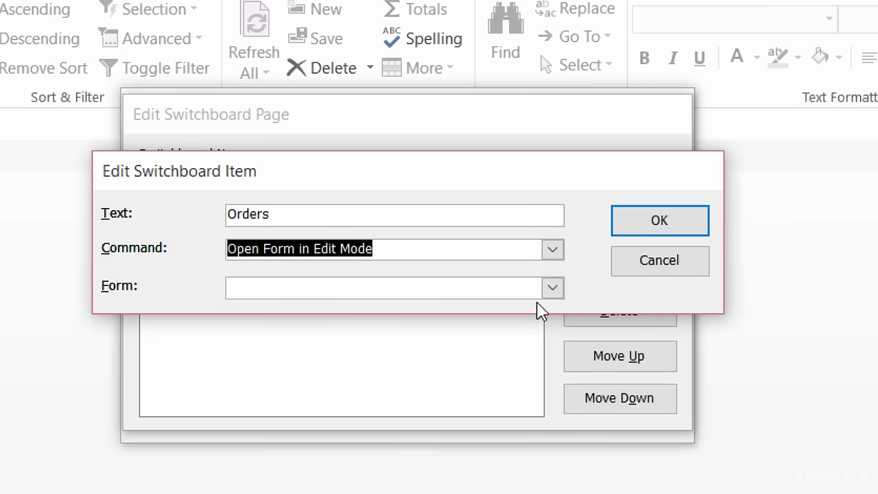
pyautogui.click(552, 288)
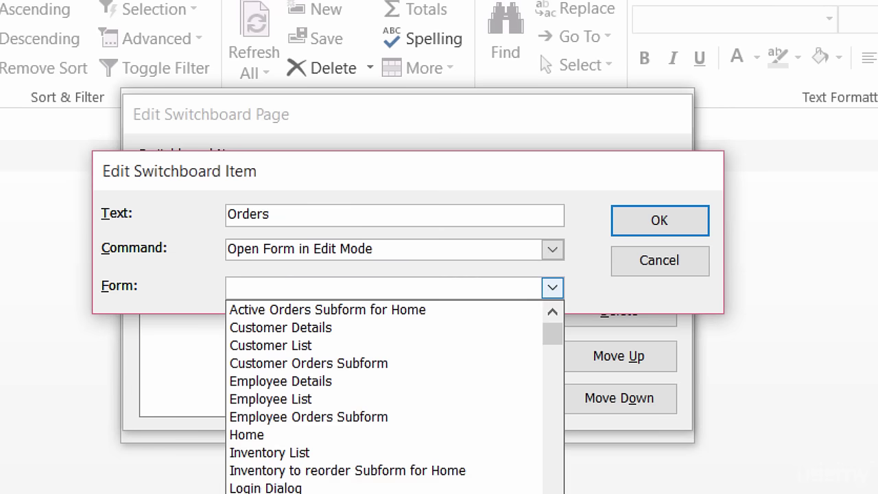
pyautogui.click(449, 488)
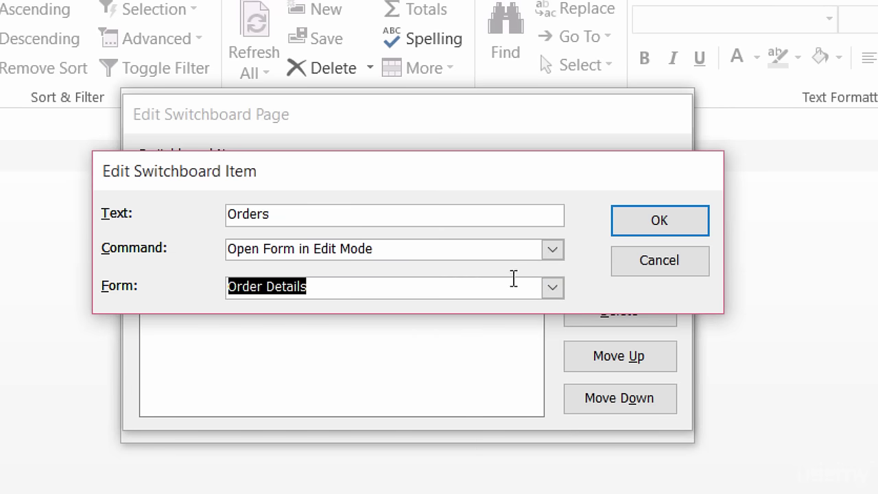
pyautogui.click(632, 231)
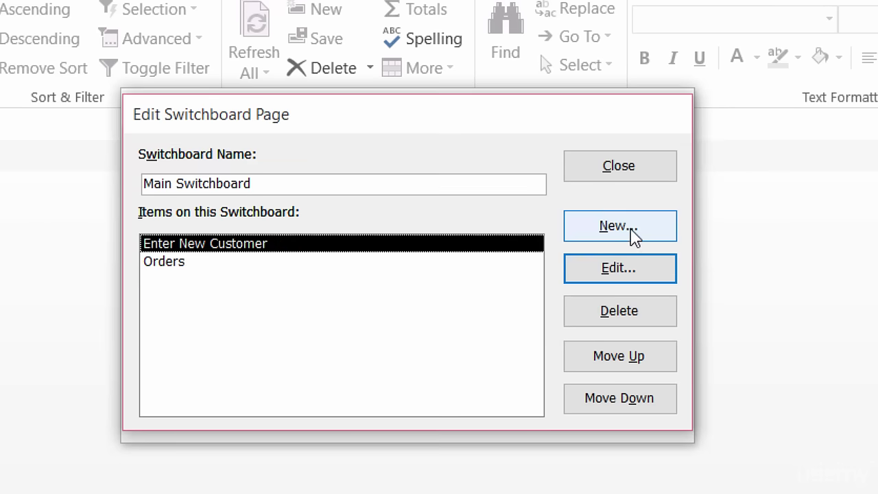
# Add a 'Monthly Sales' item that opens the Monthly Sales Report
pyautogui.click(616, 229)
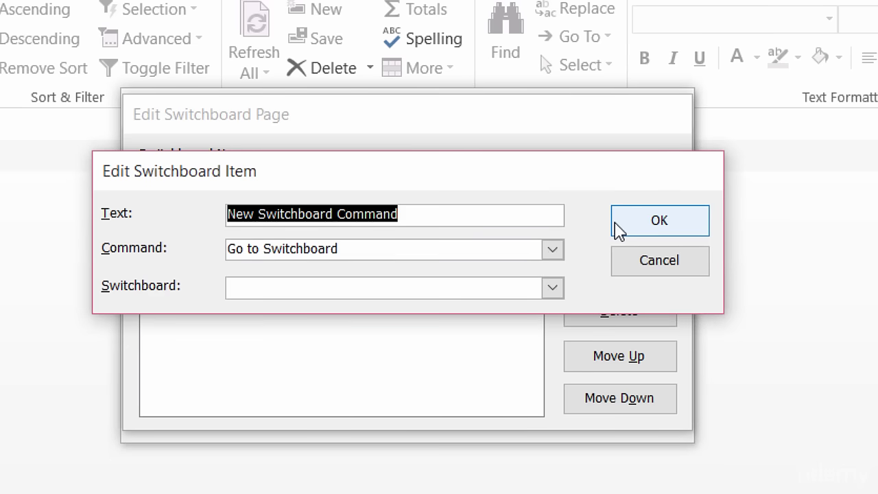
pyautogui.write('Monthly Sales')
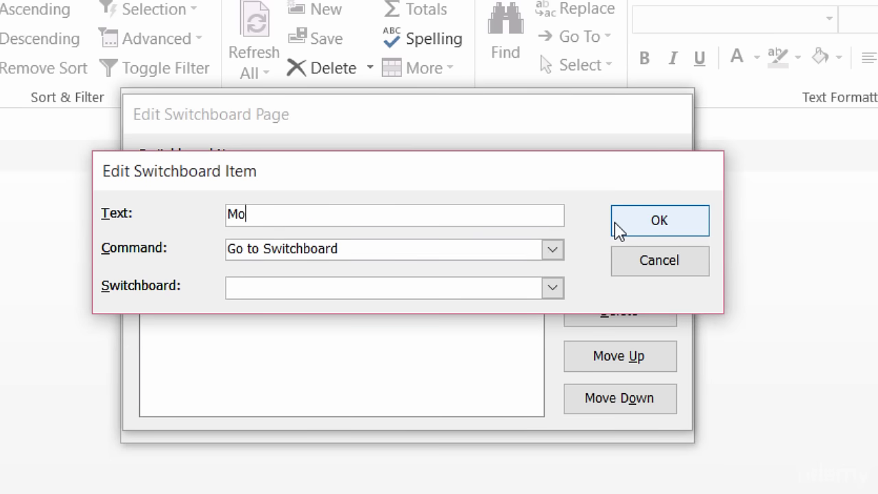
pyautogui.click(552, 250)
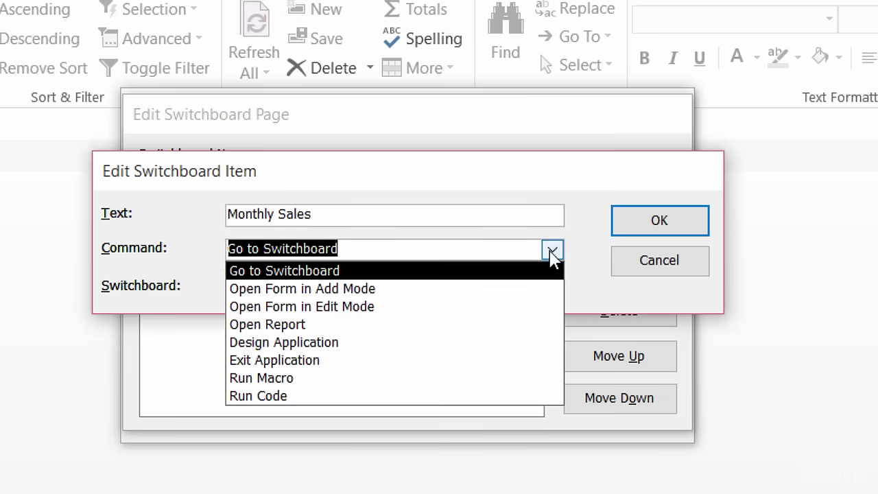
pyautogui.click(511, 325)
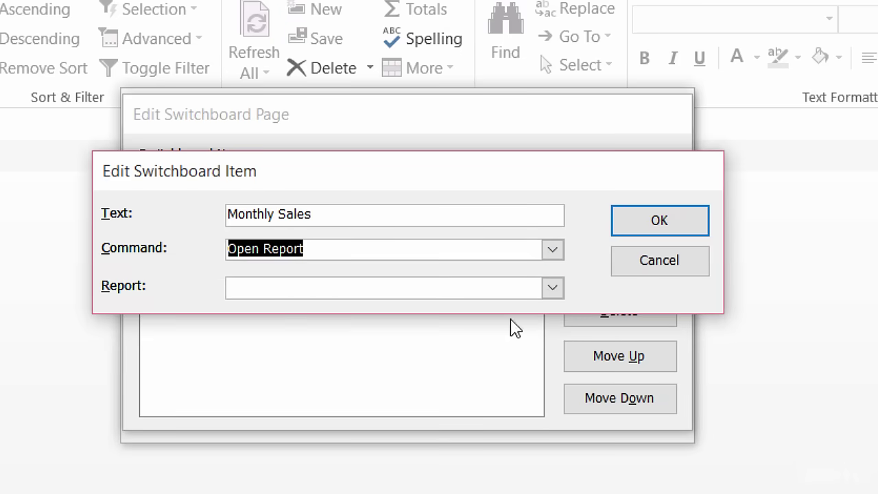
pyautogui.click(552, 288)
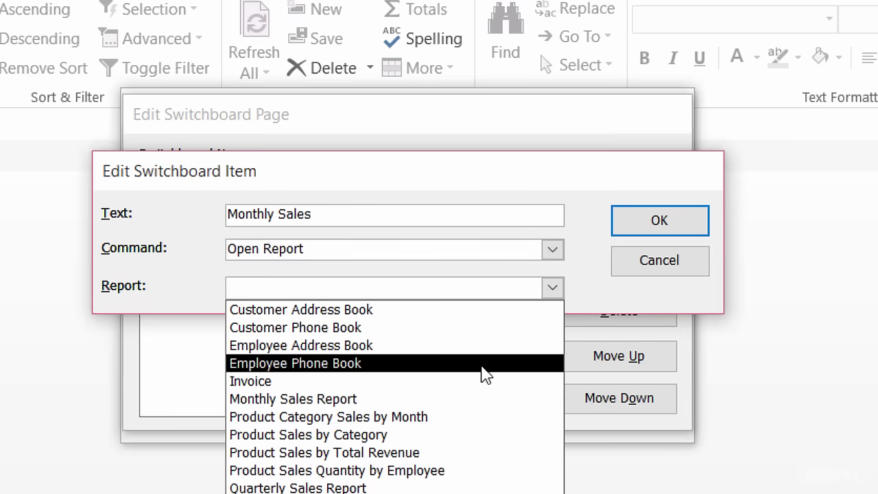
pyautogui.click(482, 399)
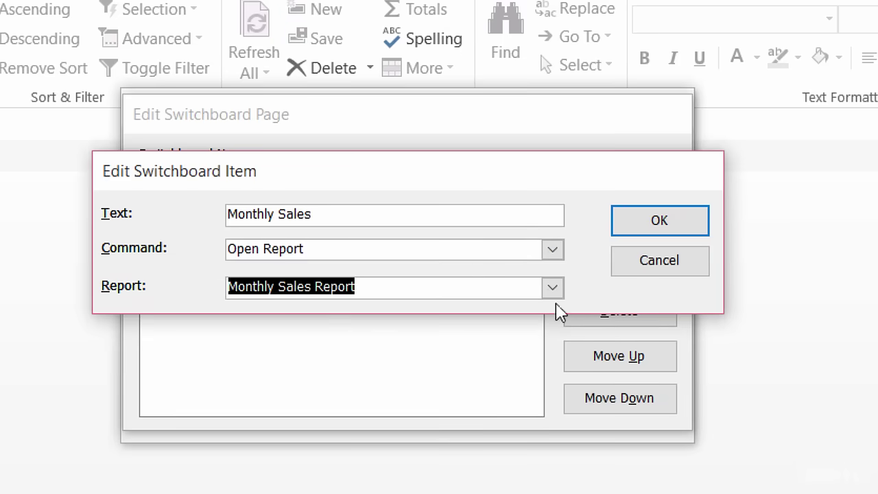
pyautogui.click(653, 224)
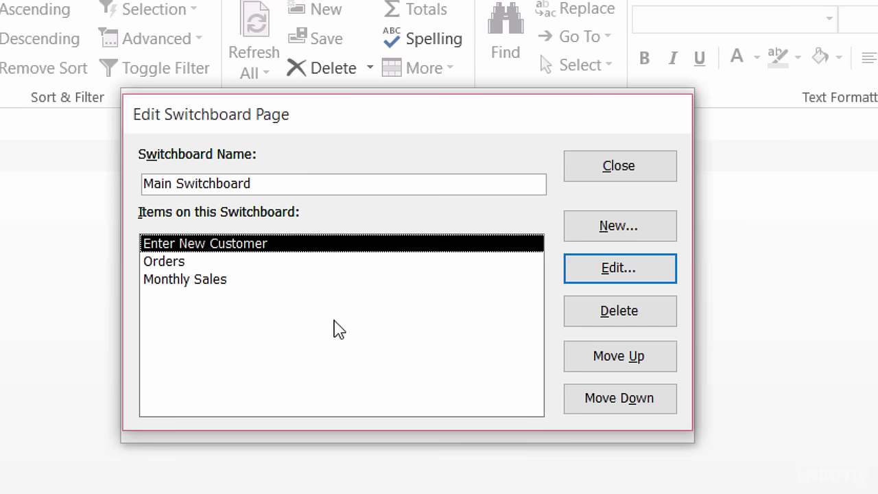
# Add a 'Close Access' item set to Exit Application, then close the page editor
pyautogui.click(611, 229)
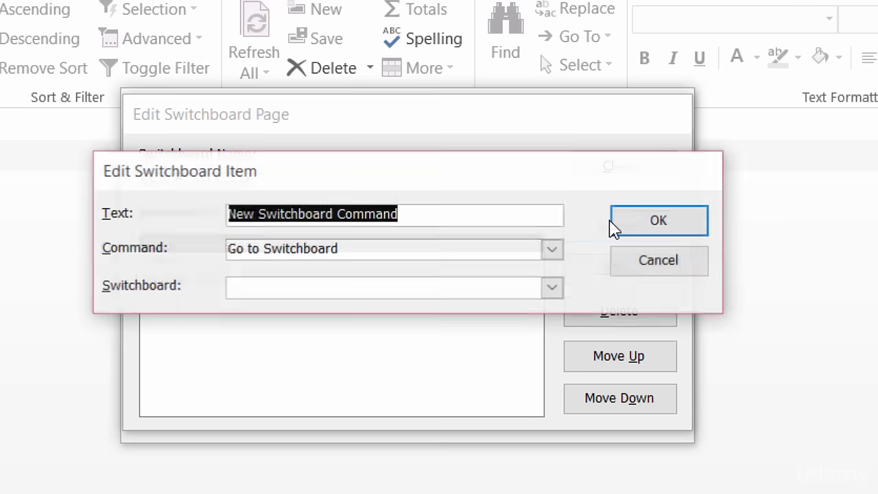
pyautogui.write('Close ')
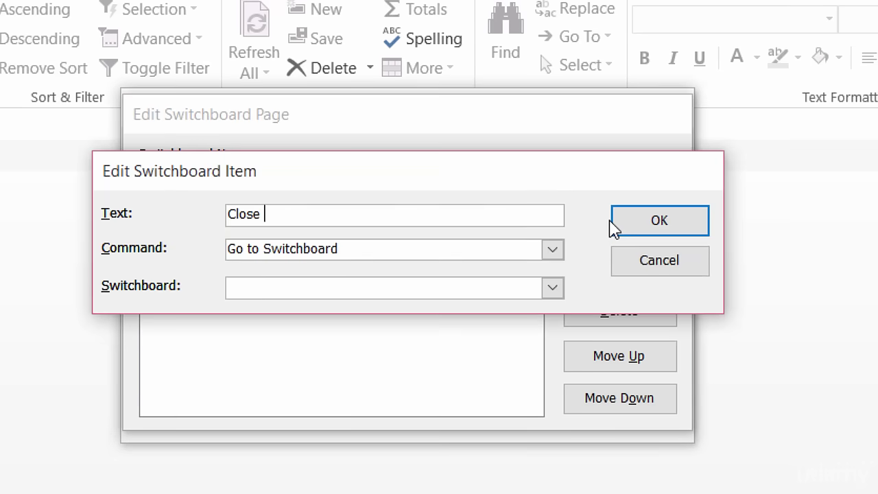
pyautogui.write('Access')
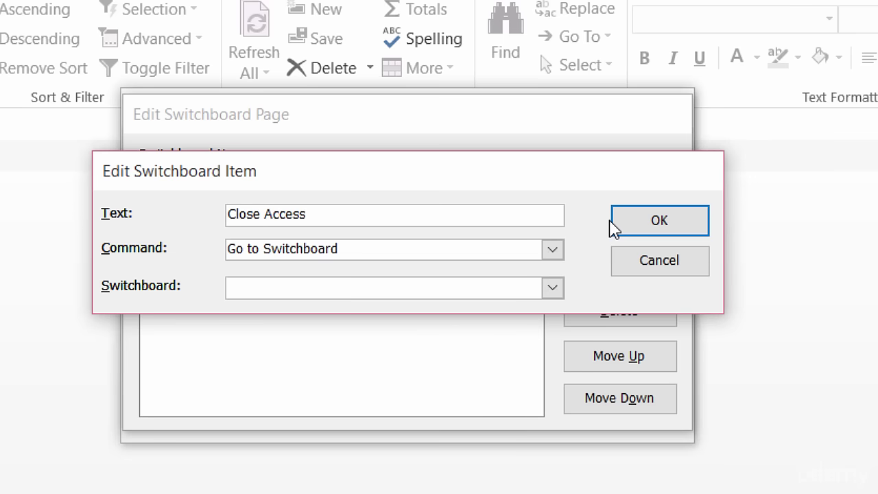
pyautogui.click(553, 250)
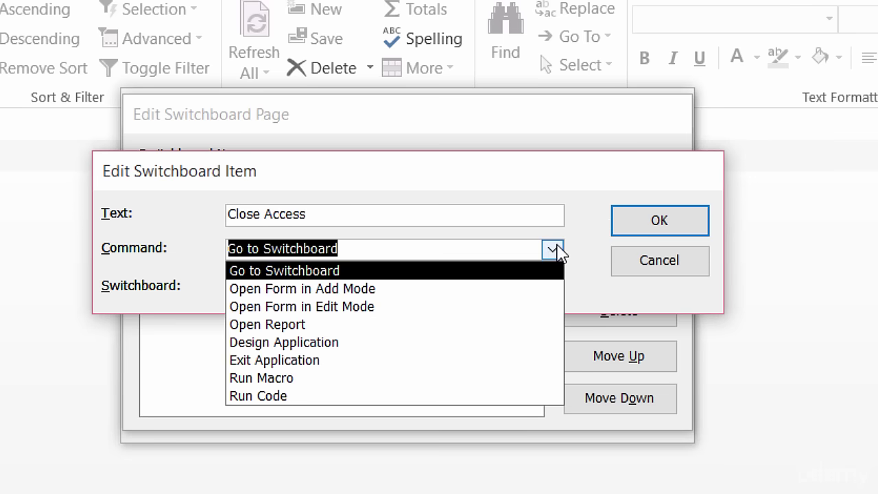
pyautogui.click(483, 364)
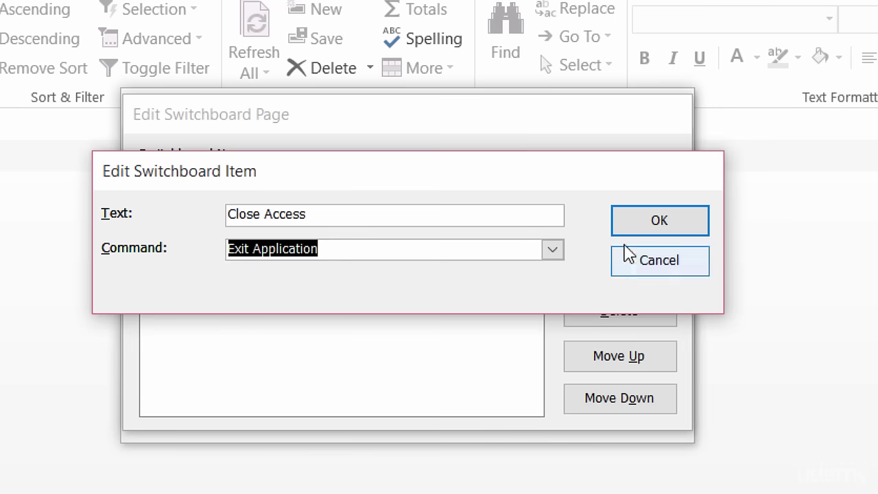
pyautogui.click(621, 217)
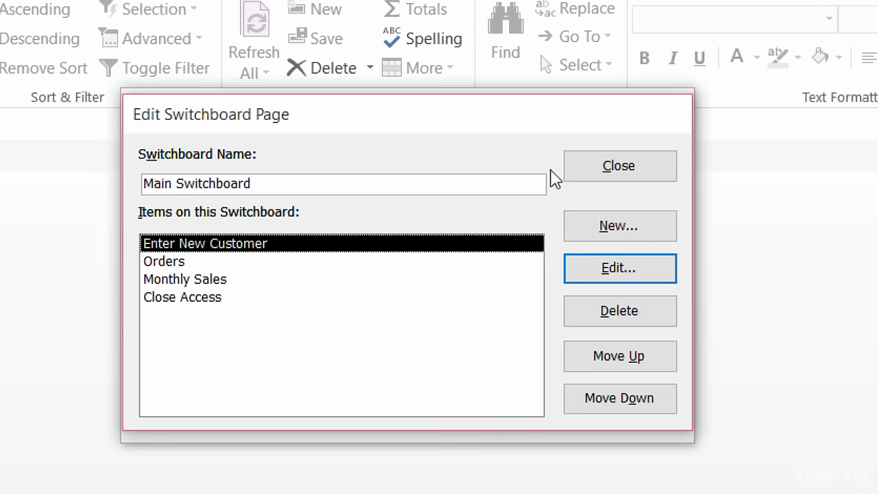
pyautogui.click(622, 172)
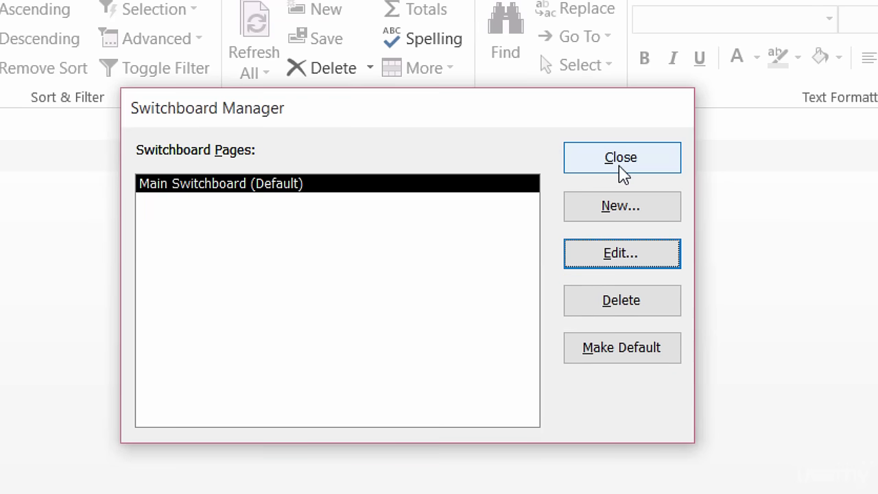
# Close Switchboard Manager and open the Switchboard form from the navigation pane
pyautogui.click(601, 164)
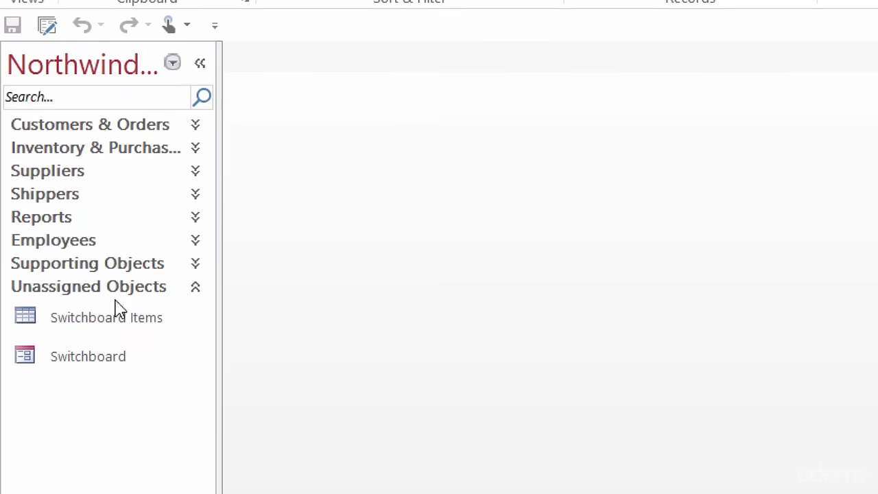
pyautogui.click(126, 363)
pyautogui.doubleClick(125, 358)
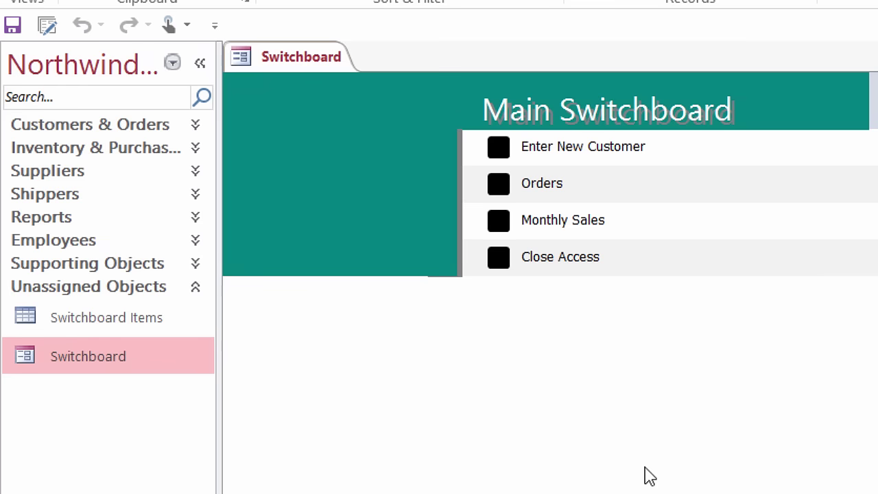
# Test the Enter New Customer, Orders and Monthly Sales buttons, closing each opened window
pyautogui.click(505, 151)
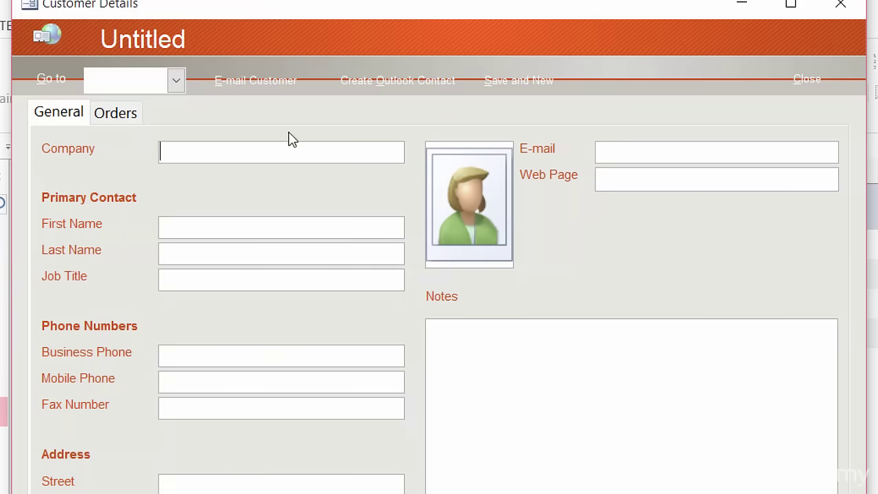
pyautogui.click(839, 13)
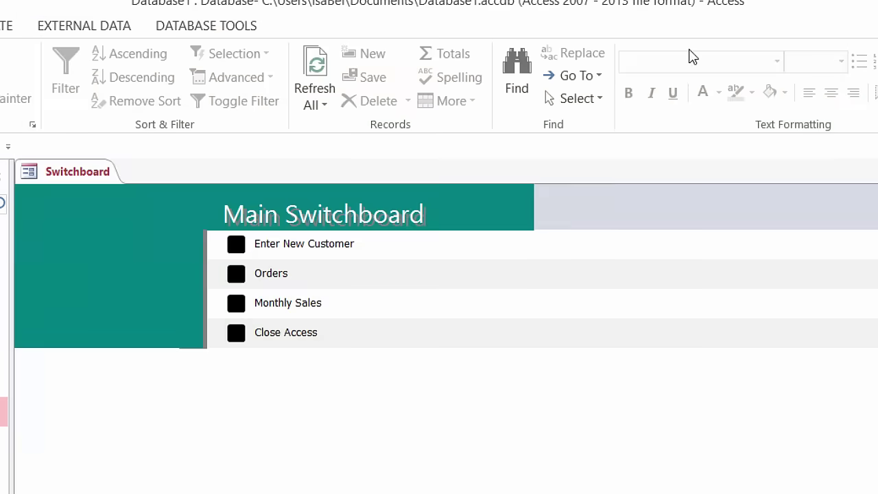
pyautogui.click(236, 274)
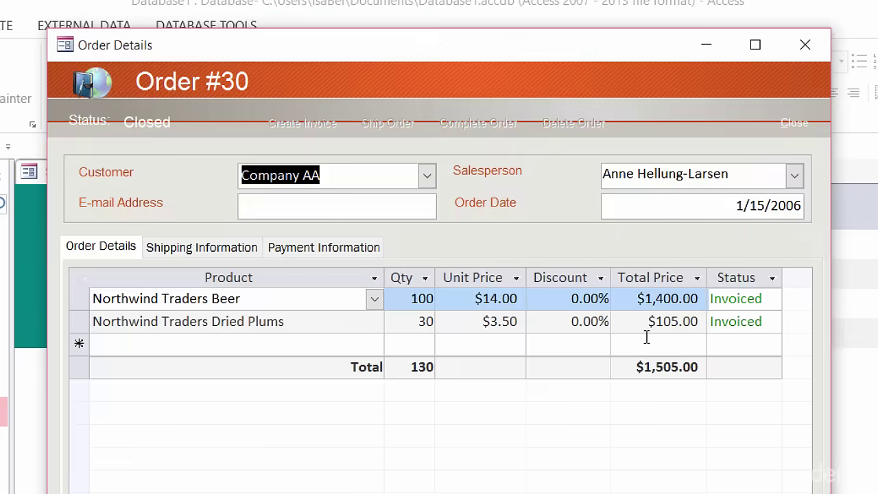
pyautogui.click(807, 45)
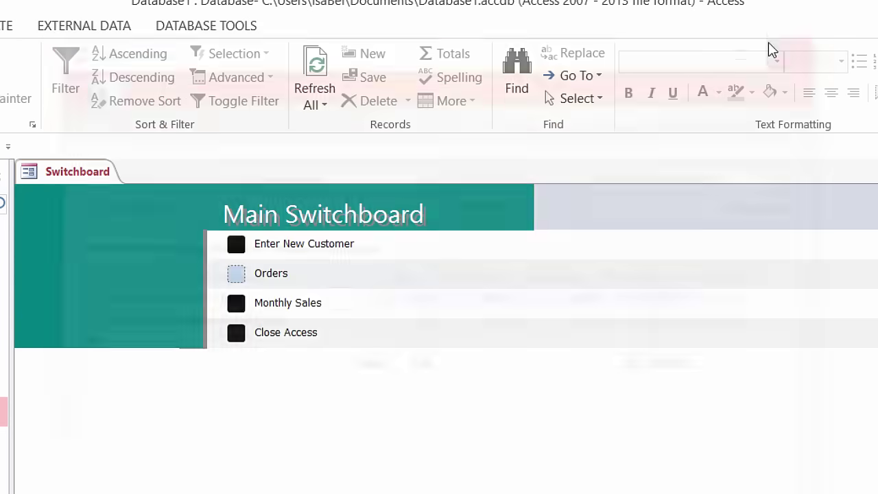
pyautogui.click(236, 303)
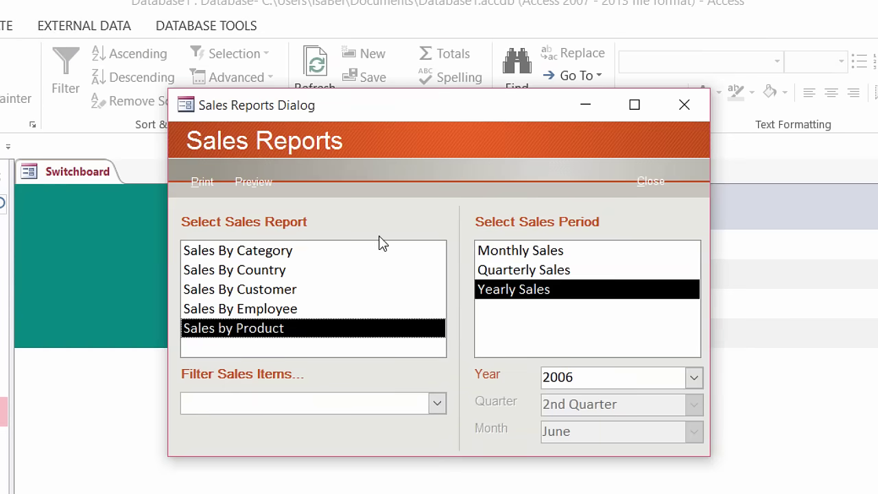
pyautogui.click(676, 112)
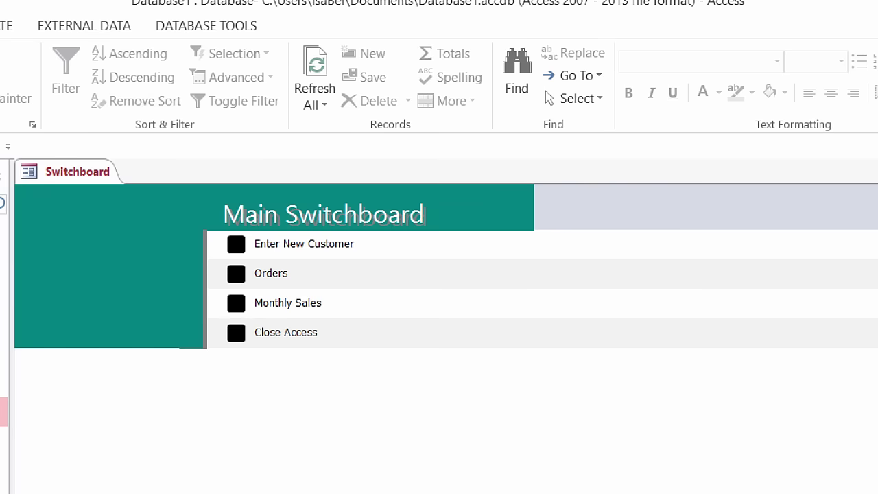
# Close the Switchboard form, create an 'Employee Info' page, and start a new item on it
pyautogui.hotkey('ctrl', 'w')
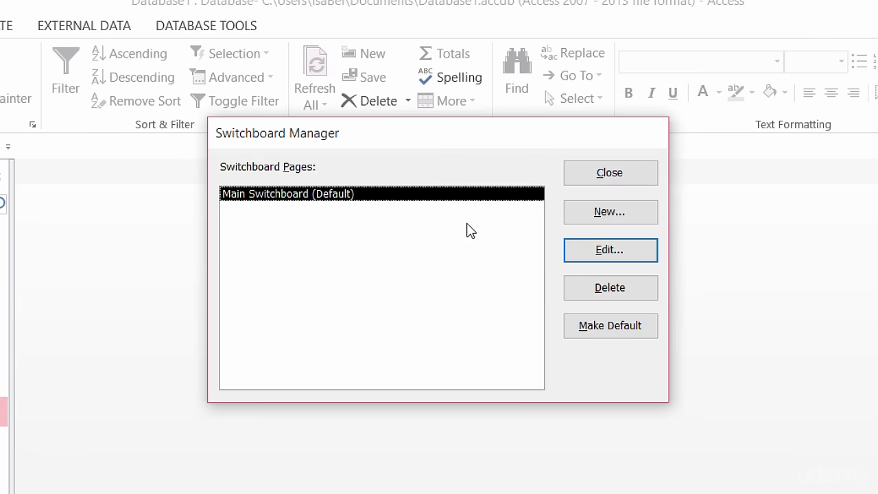
pyautogui.click(577, 220)
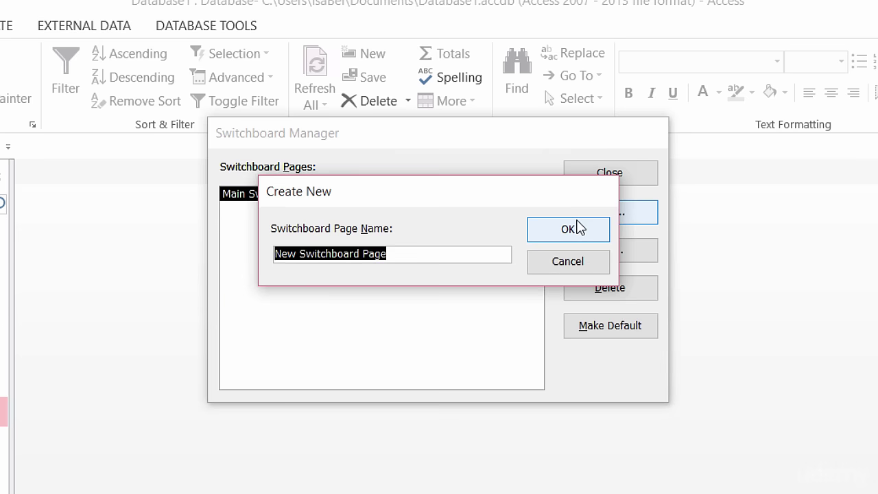
pyautogui.write('Employee Info')
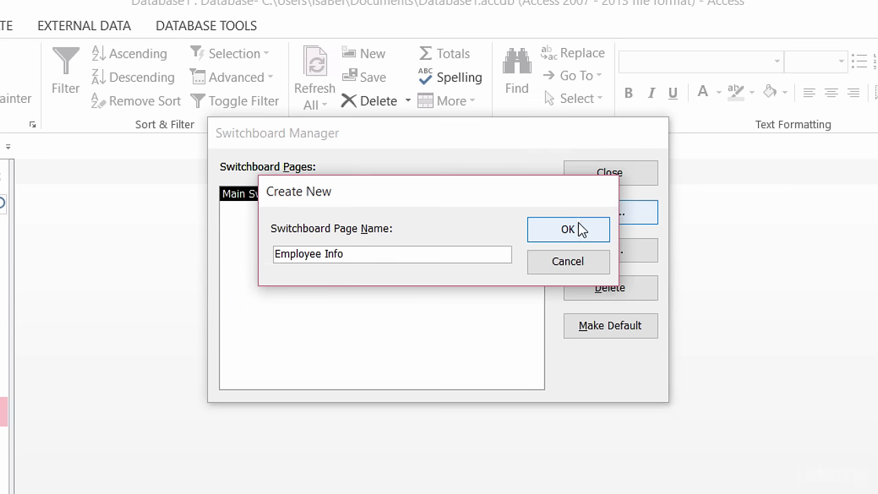
pyautogui.click(580, 229)
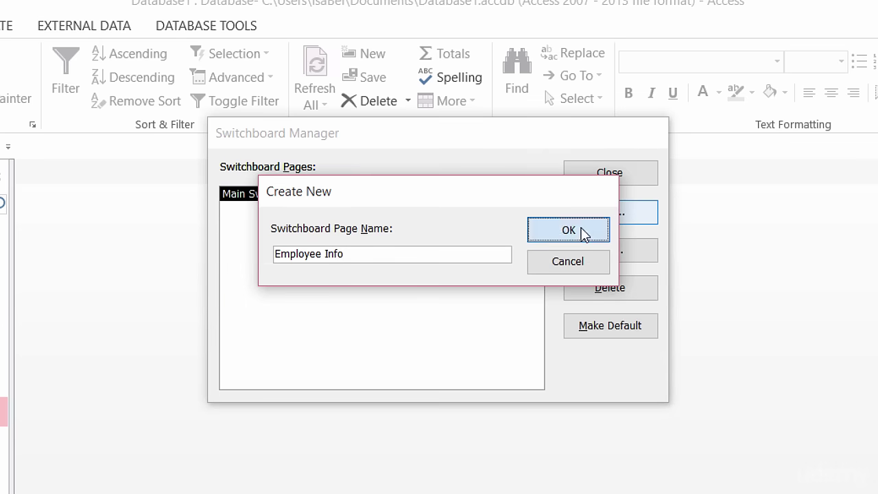
pyautogui.click(508, 208)
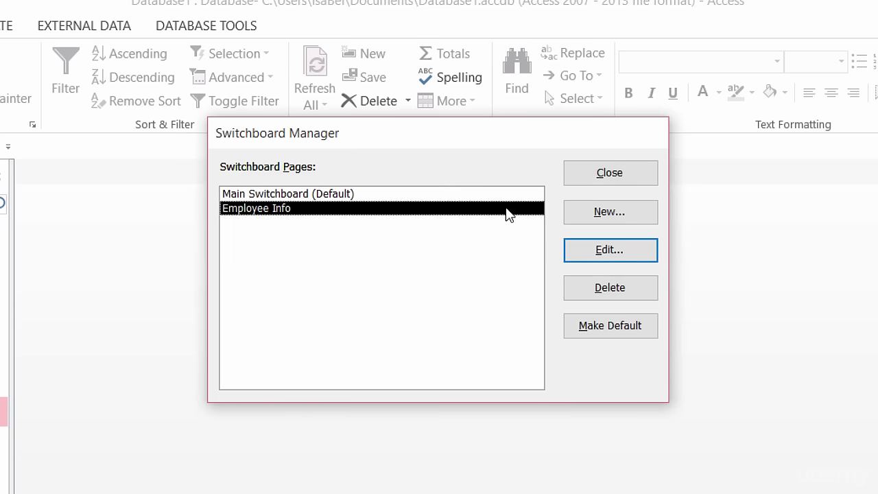
pyautogui.click(571, 249)
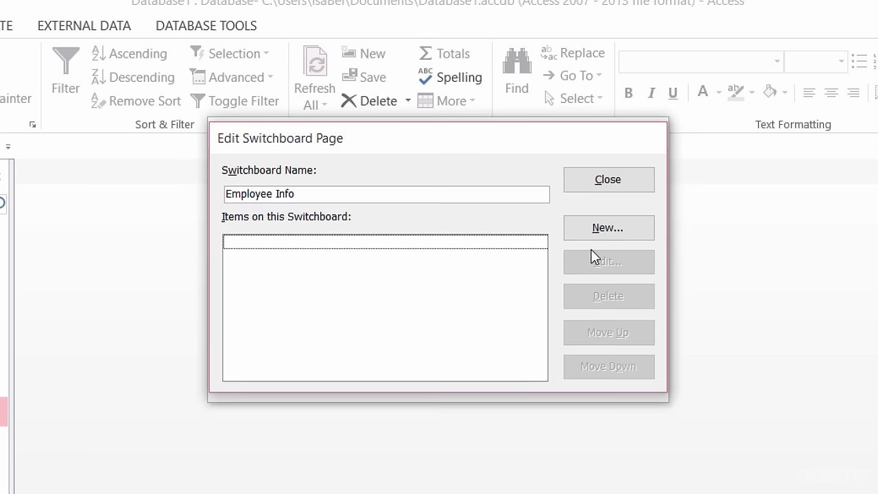
pyautogui.click(593, 229)
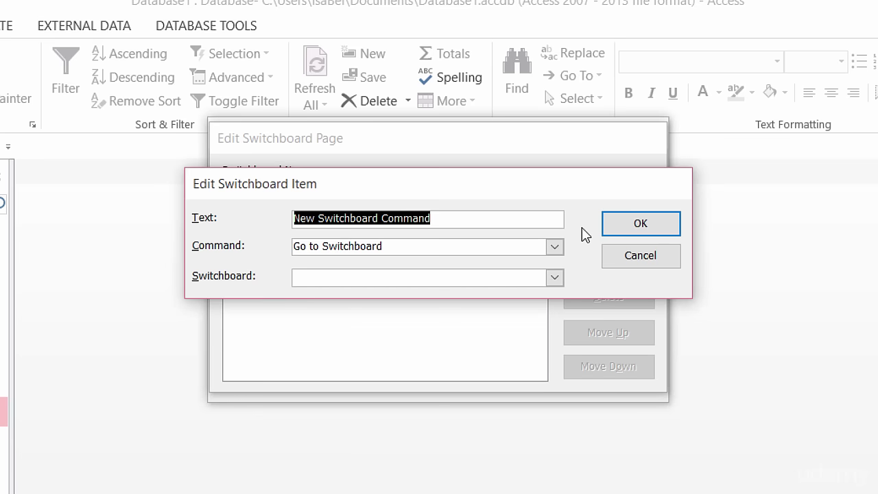
# Make the 'Employees' item open the Employee Details form in Edit mode
pyautogui.write('Employees')
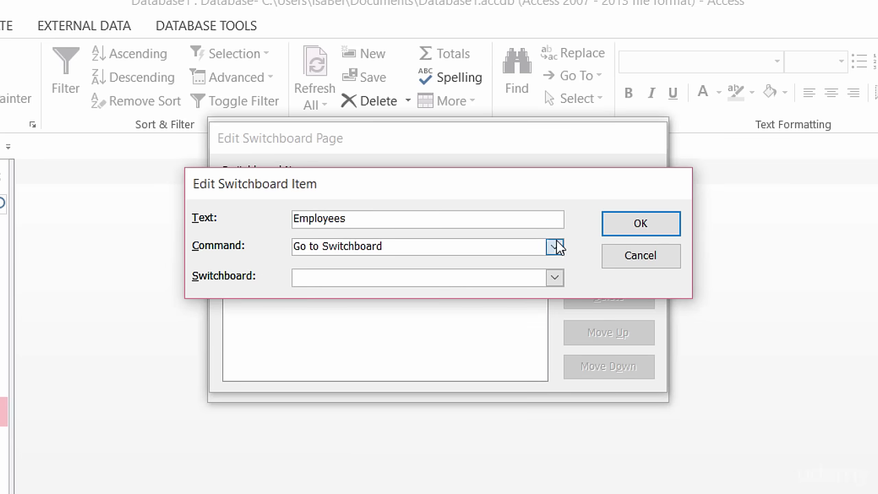
pyautogui.click(556, 246)
pyautogui.click(511, 293)
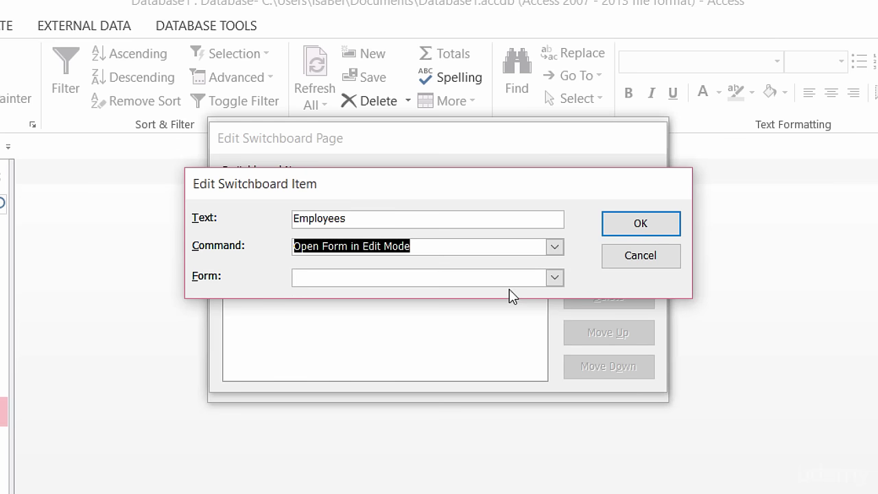
pyautogui.click(555, 277)
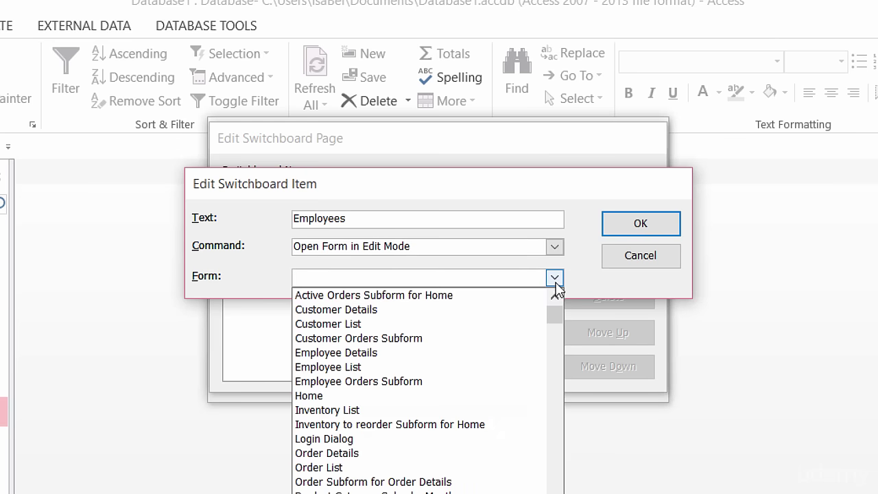
pyautogui.click(505, 352)
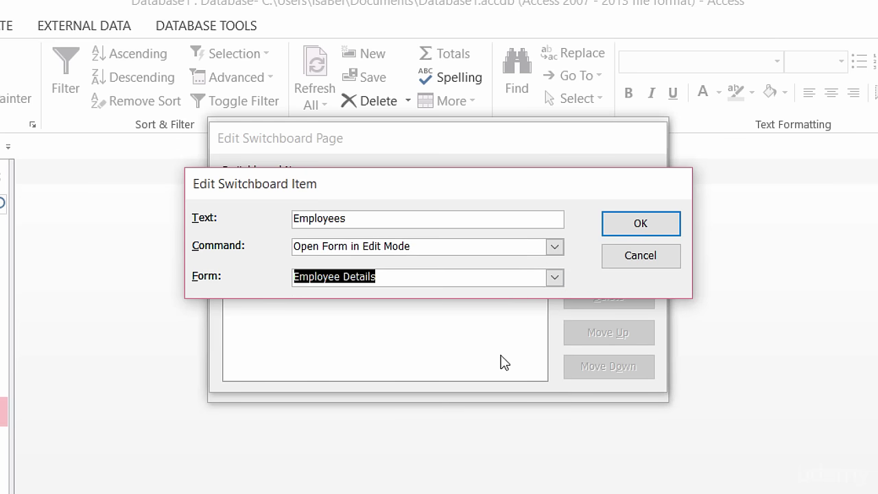
pyautogui.click(610, 233)
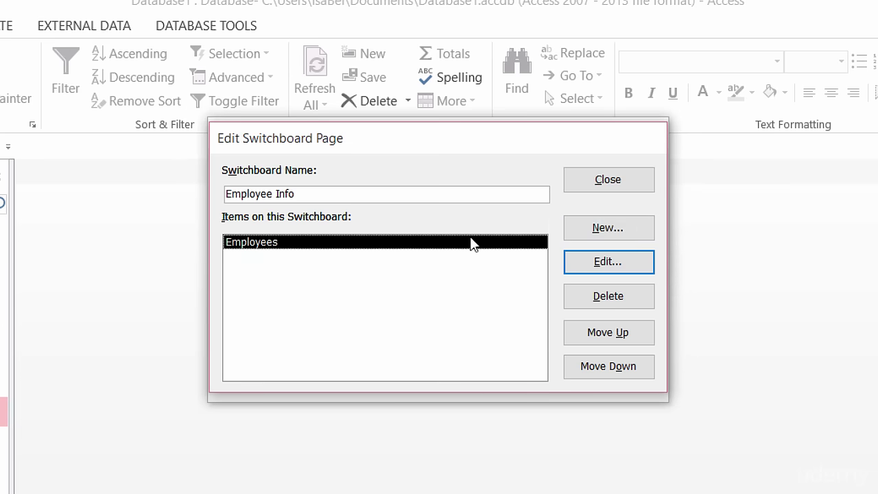
# Cancel an extra new item and close the Employee Info page editor
pyautogui.click(608, 229)
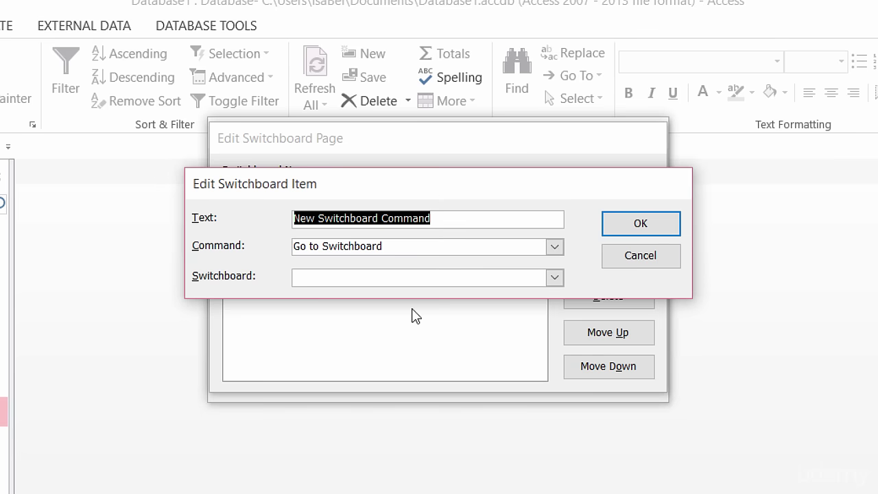
pyautogui.click(633, 257)
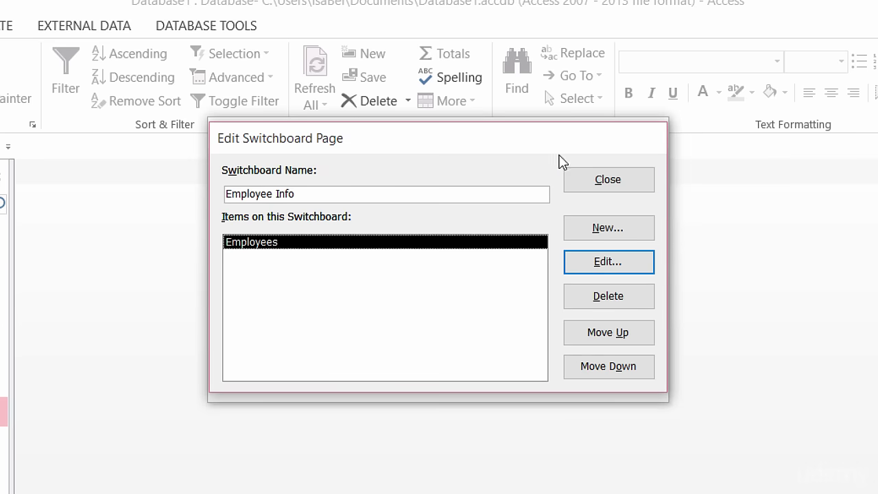
pyautogui.click(601, 184)
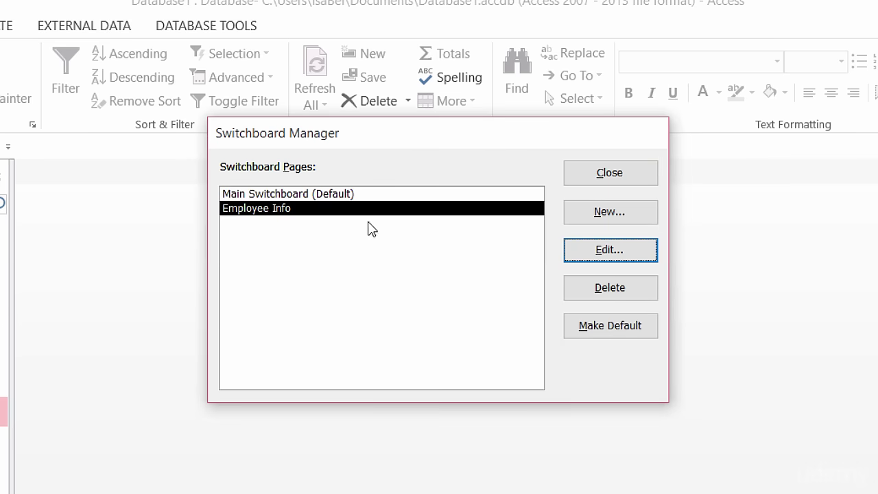
# Add an 'Employee Info Switchboard' item to Main Switchboard linking to Employee Info, then close Switchboard Manager
pyautogui.click(344, 196)
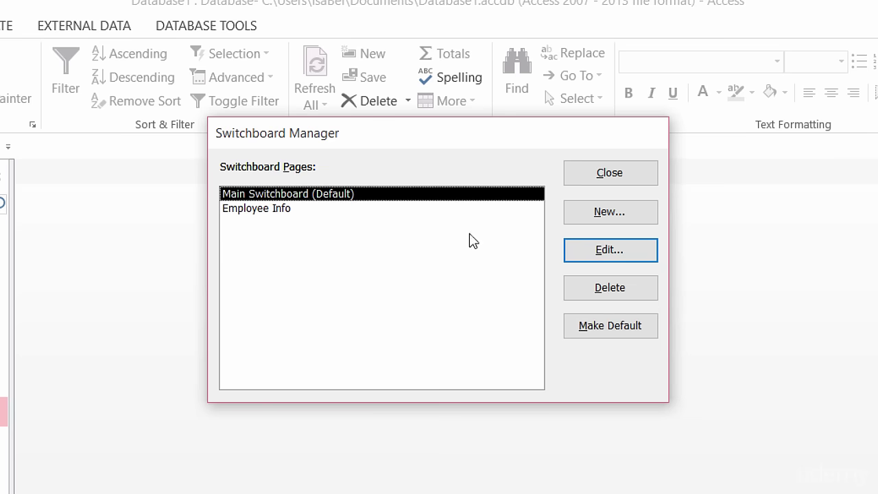
pyautogui.click(584, 252)
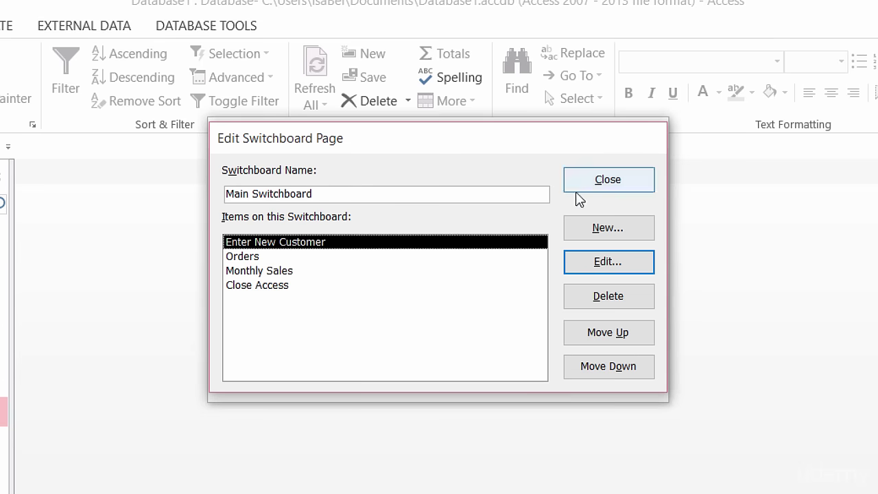
pyautogui.click(587, 234)
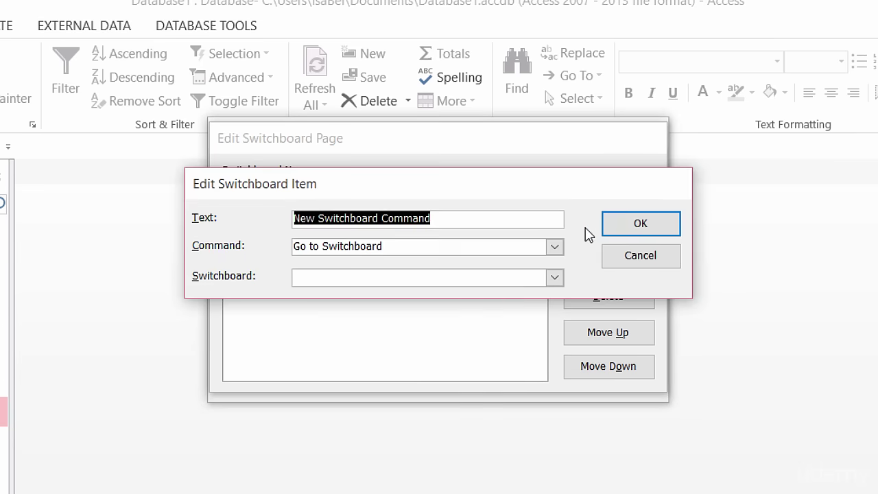
pyautogui.write('Emplo')
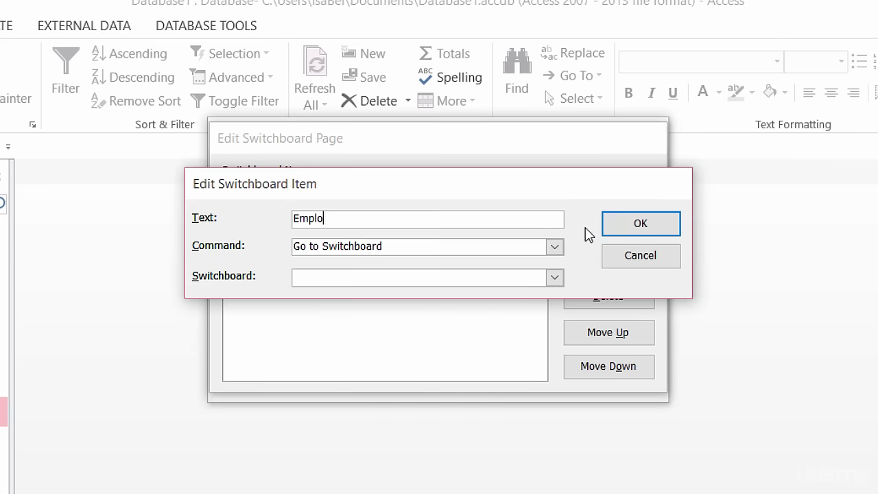
pyautogui.write('yee Info Switchboard')
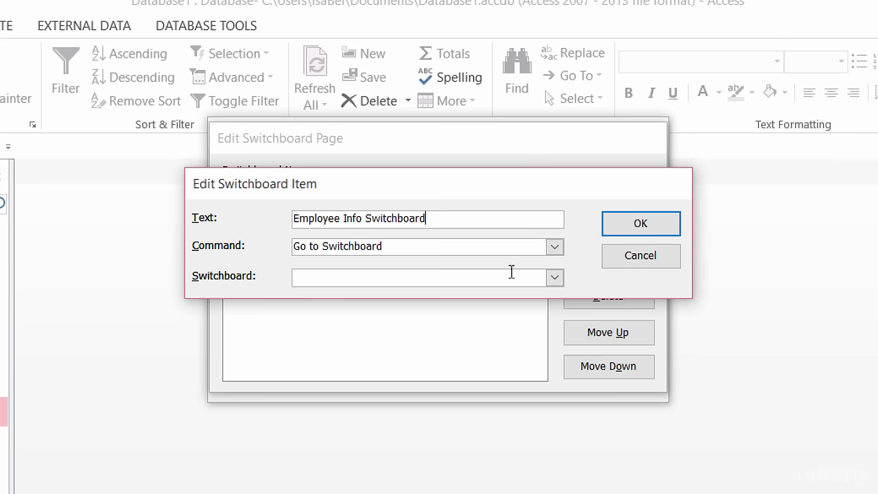
pyautogui.click(555, 279)
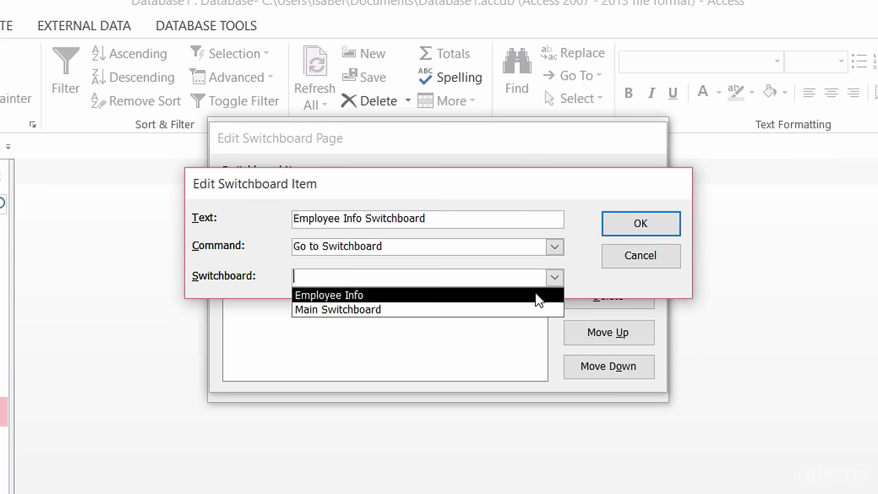
pyautogui.click(540, 296)
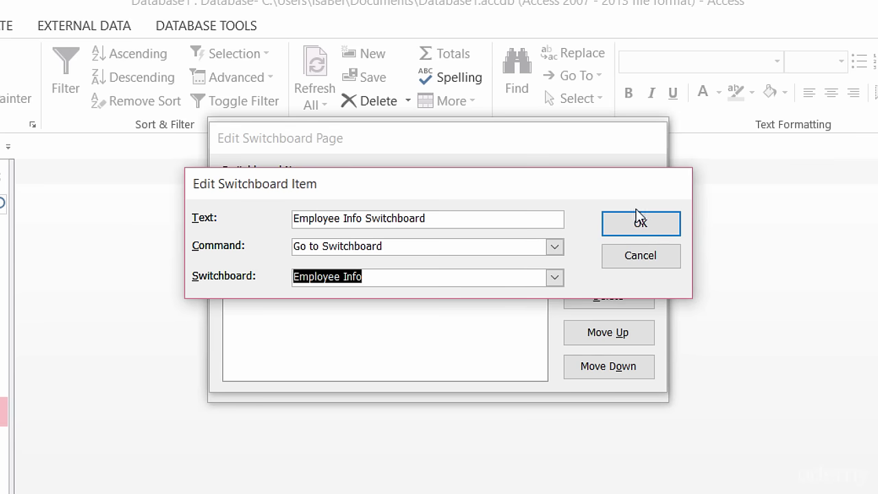
pyautogui.click(620, 226)
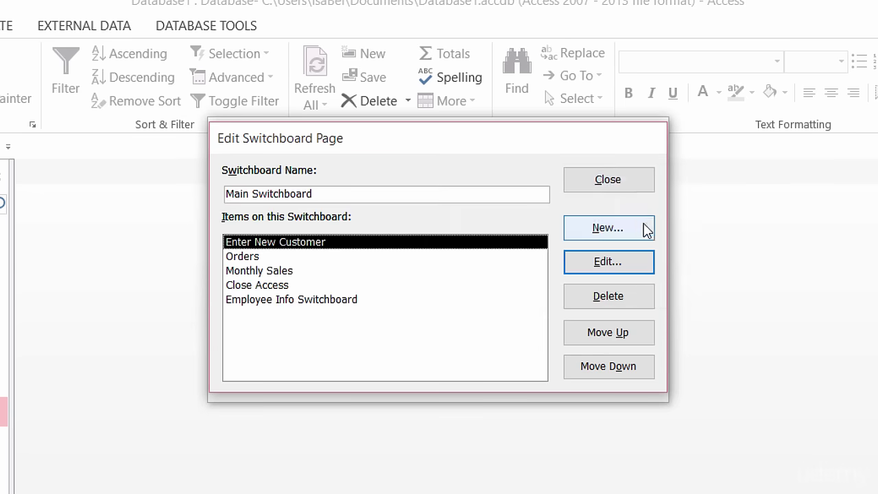
pyautogui.click(625, 187)
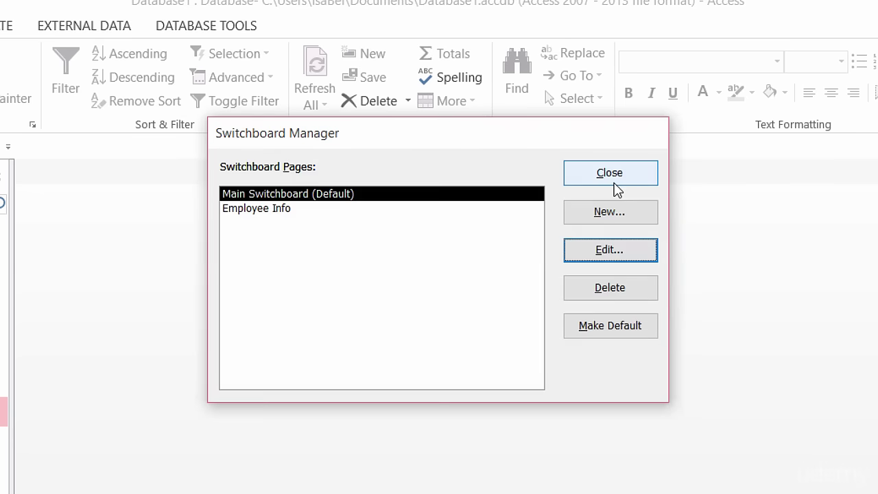
pyautogui.click(614, 183)
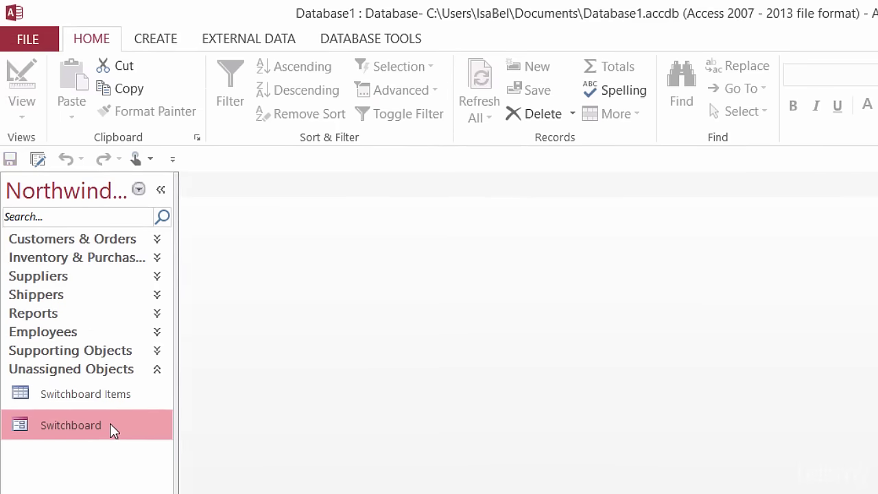
pyautogui.doubleClick(110, 424)
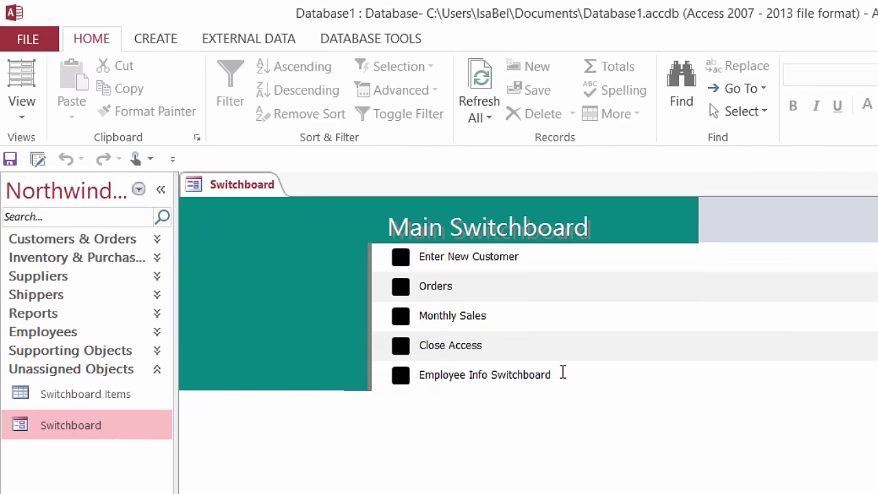
pyautogui.click(405, 380)
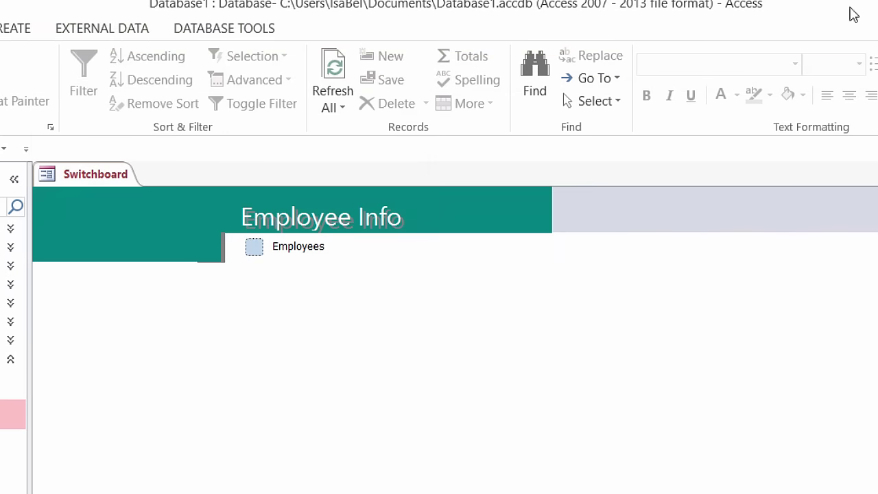
pyautogui.click(254, 247)
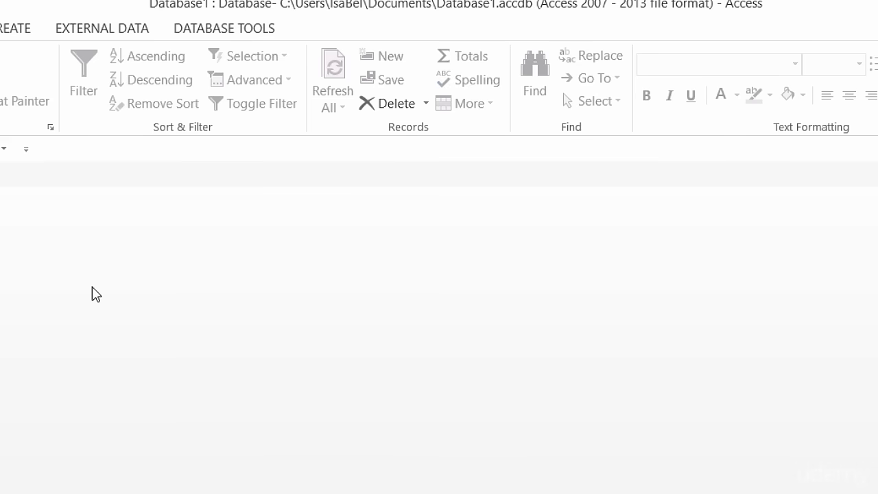
# Set Current Database's Display Form to Switchboard and acknowledge the reopen message
pyautogui.click(14, 34)
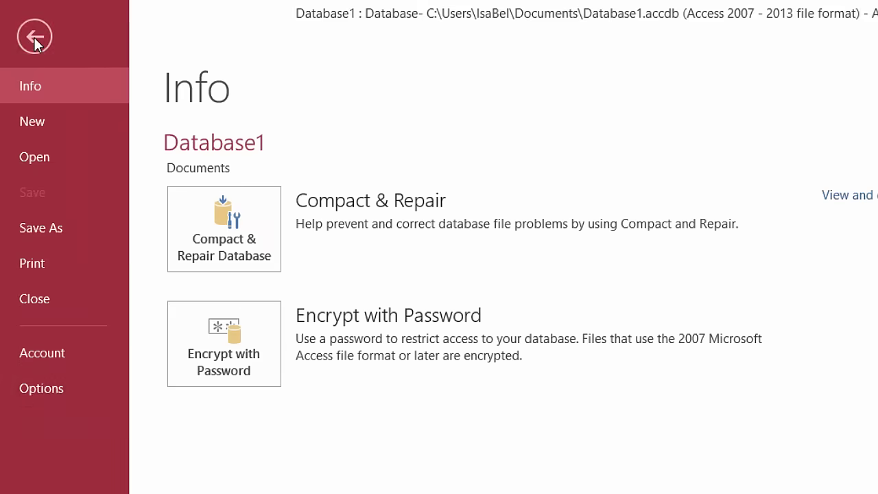
pyautogui.click(78, 388)
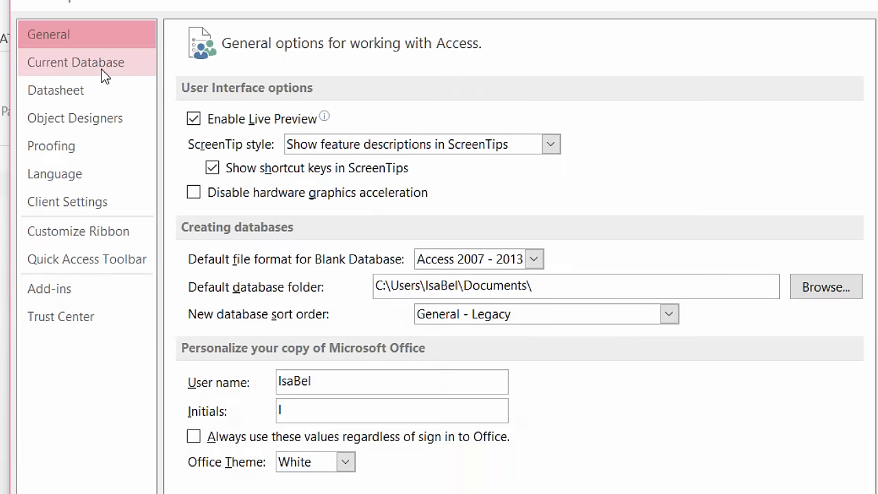
pyautogui.click(103, 77)
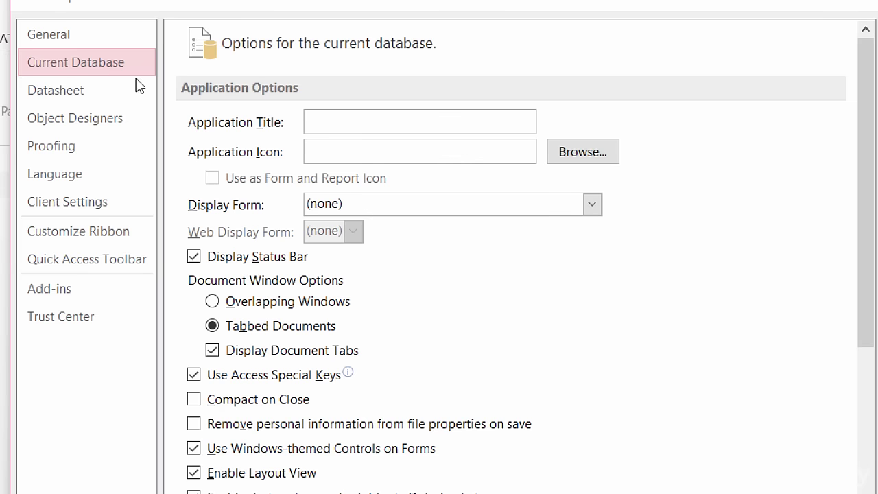
pyautogui.click(592, 205)
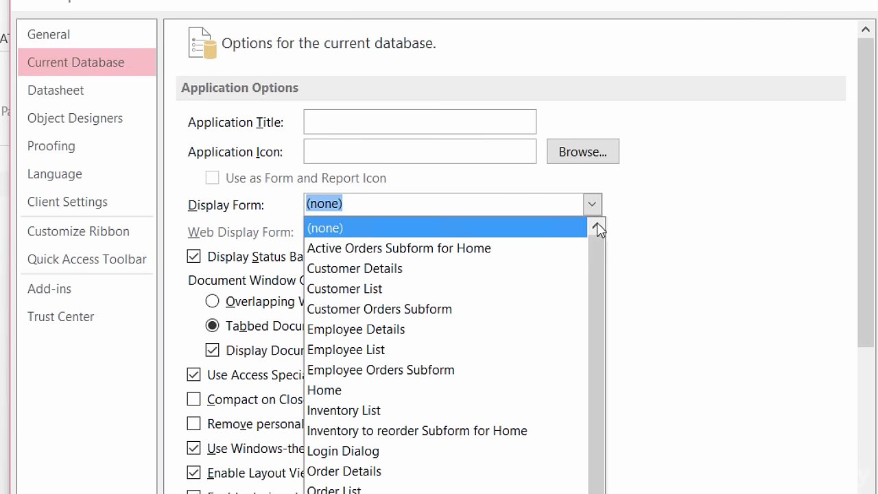
pyautogui.scroll(-3, 446, 356)
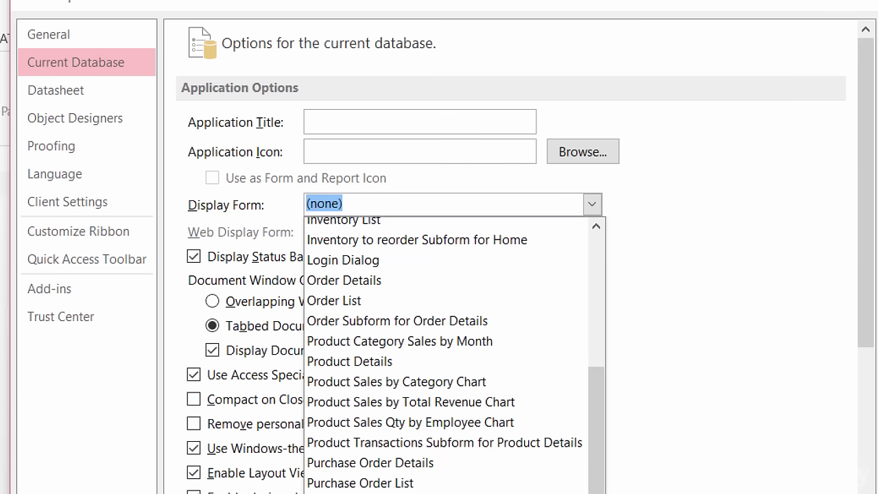
pyautogui.write('Switchboard')
pyautogui.press('Return')
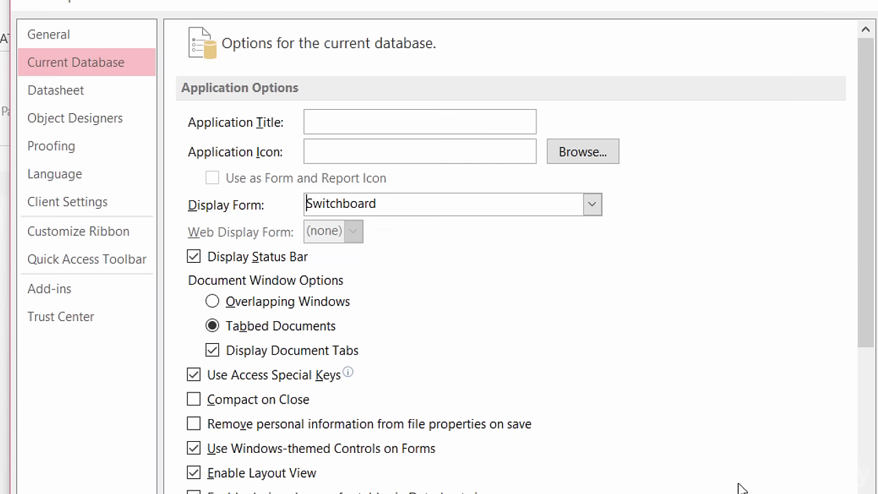
pyautogui.press('Return')
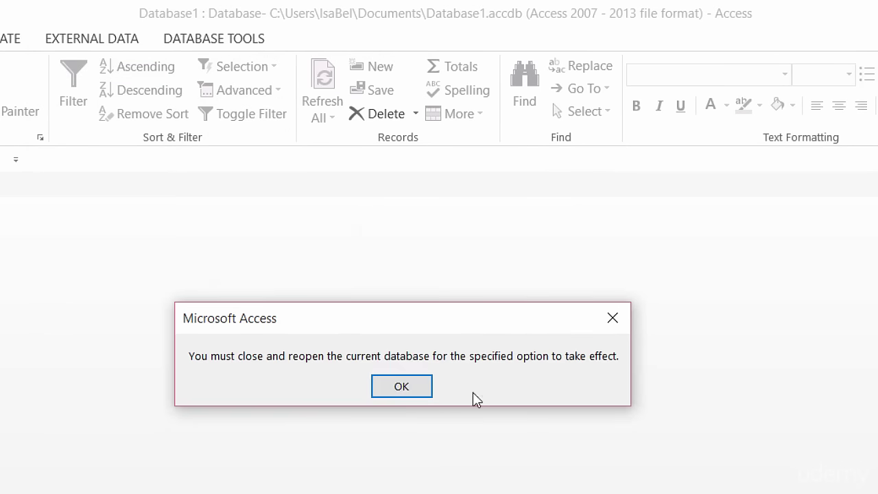
pyautogui.click(405, 391)
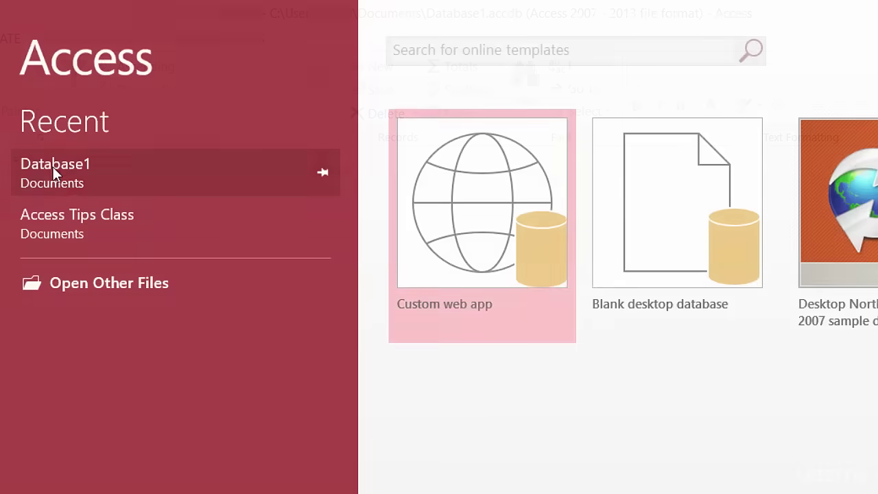
# Reopen Database1 from the Recent list and pick a Quick Access Toolbar command
pyautogui.click(52, 168)
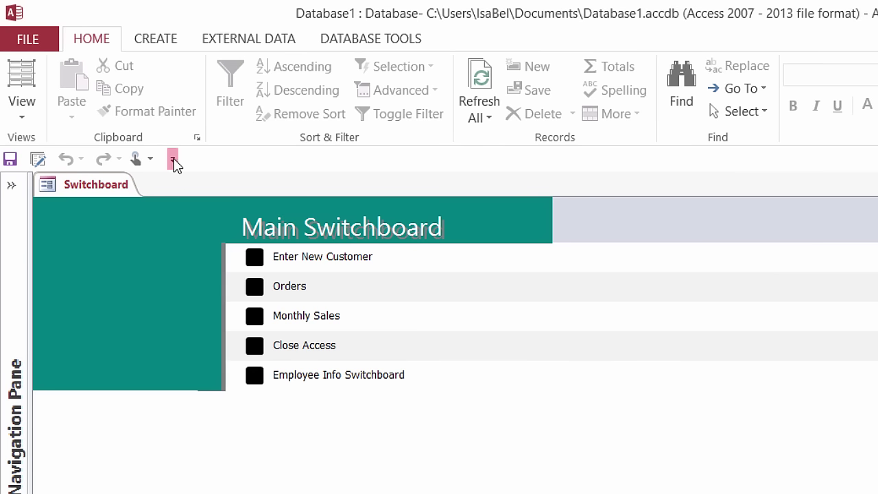
pyautogui.click(173, 159)
pyautogui.click(478, 424)
# Review the Main Switchboard's items in Switchboard Manager, then close both dialogs
pyautogui.click(37, 158)
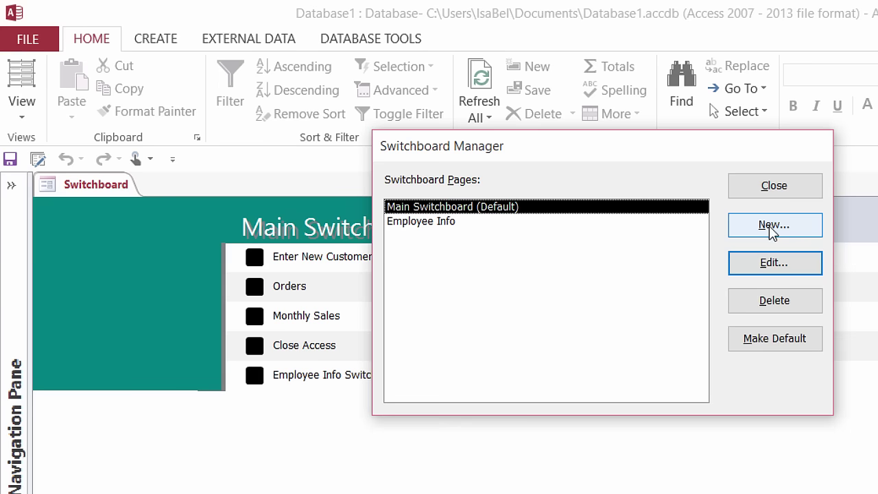
pyautogui.click(777, 263)
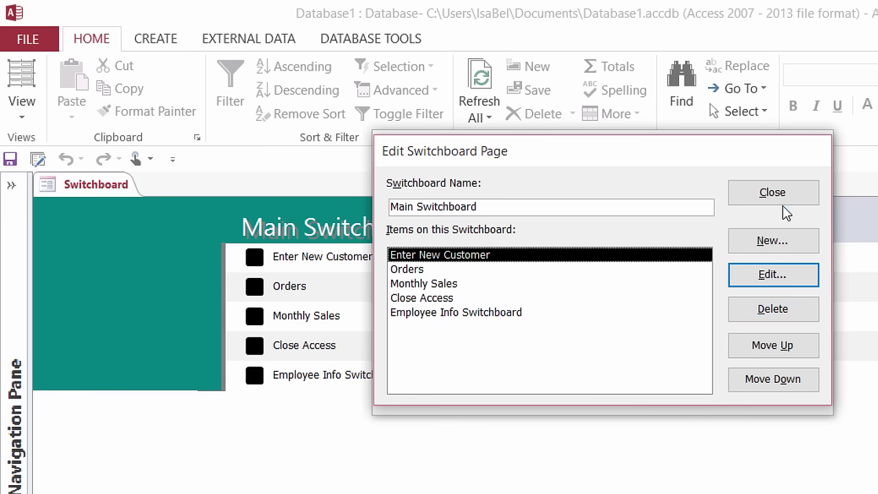
pyautogui.click(781, 195)
pyautogui.click(784, 197)
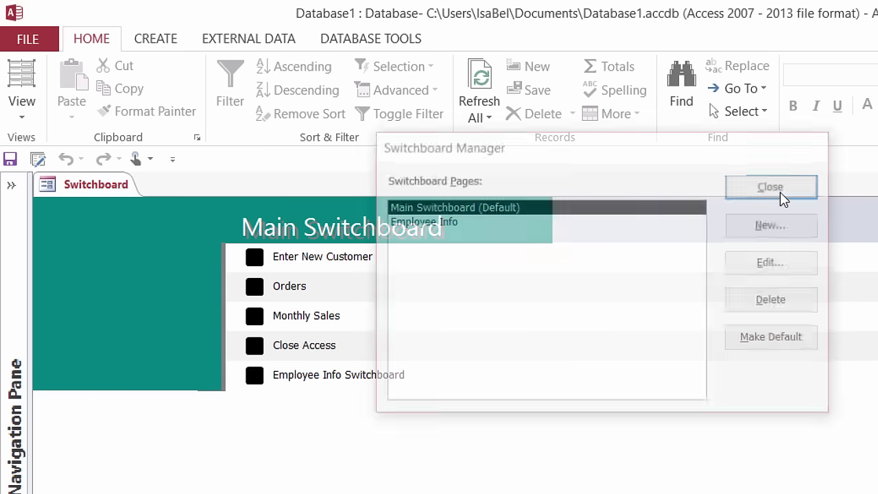